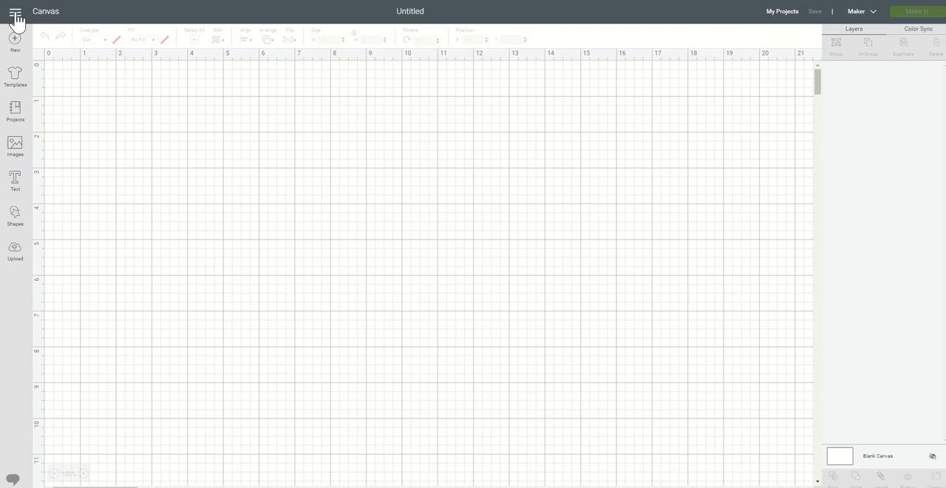
Step: Set the canvas grid to No Grid in the Design Space settings
{"action": "left_click", "coordinate": [15, 17]}
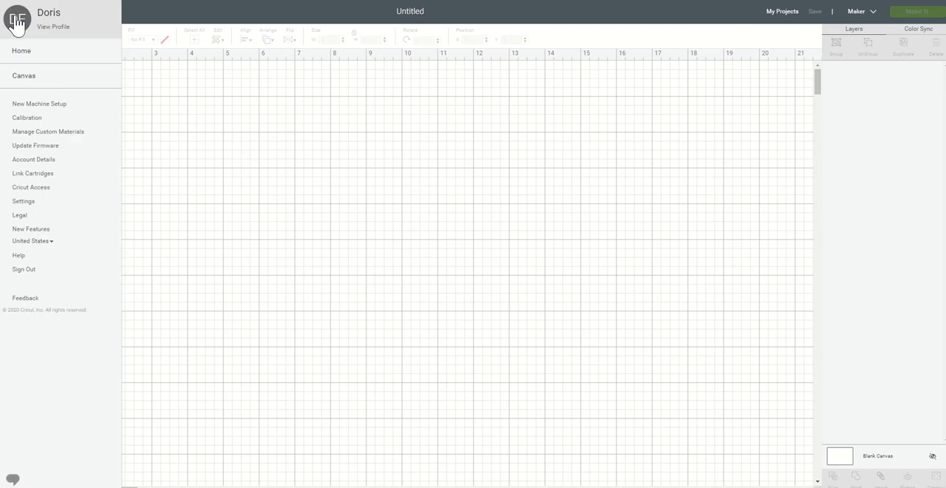
{"action": "left_click", "coordinate": [24, 206]}
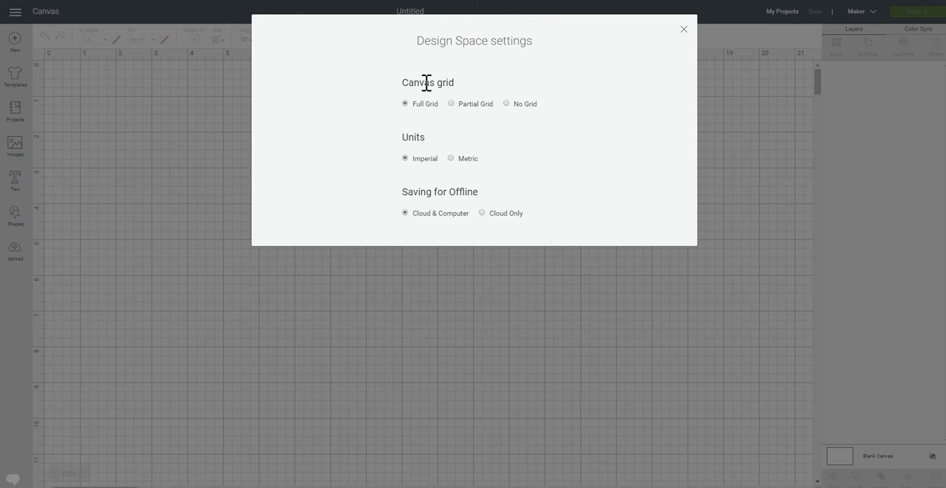
{"action": "left_click", "coordinate": [506, 104]}
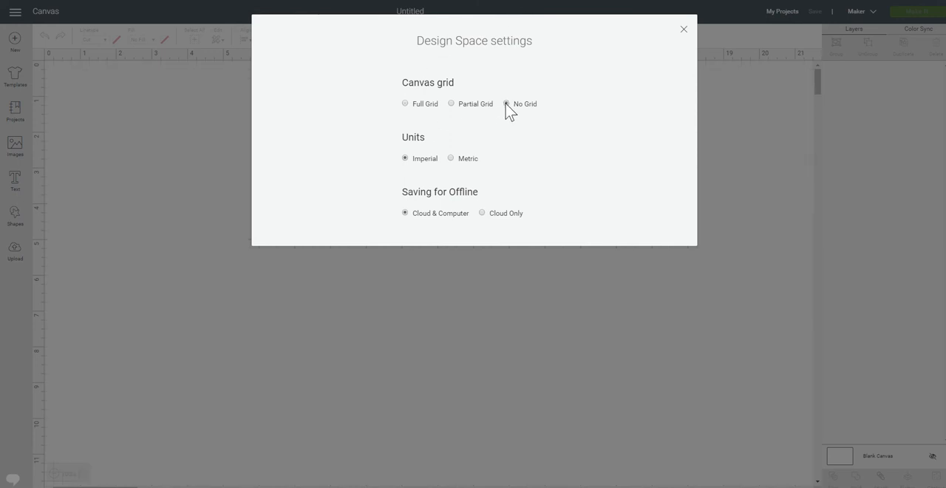
{"action": "left_click", "coordinate": [684, 30]}
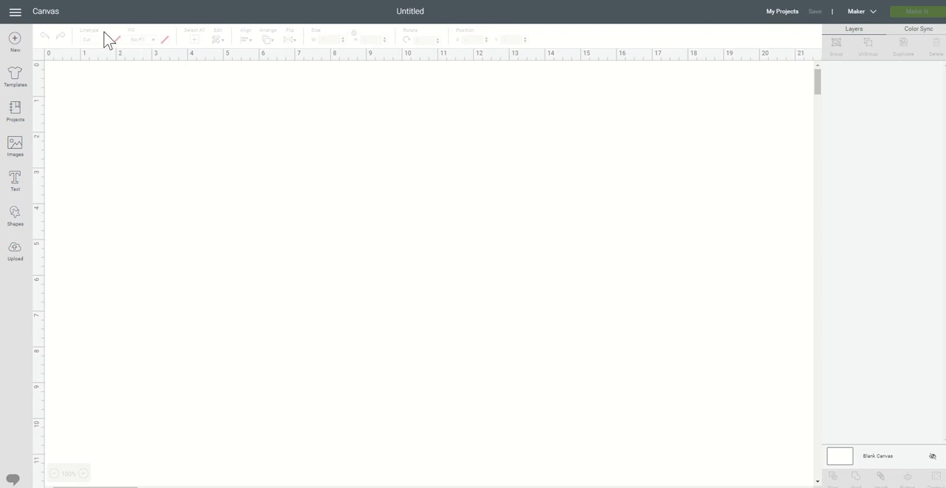
Step: Search the templates for "t-shirt" and add the Scoop neck t-shirts template to the canvas
{"action": "left_click", "coordinate": [14, 81]}
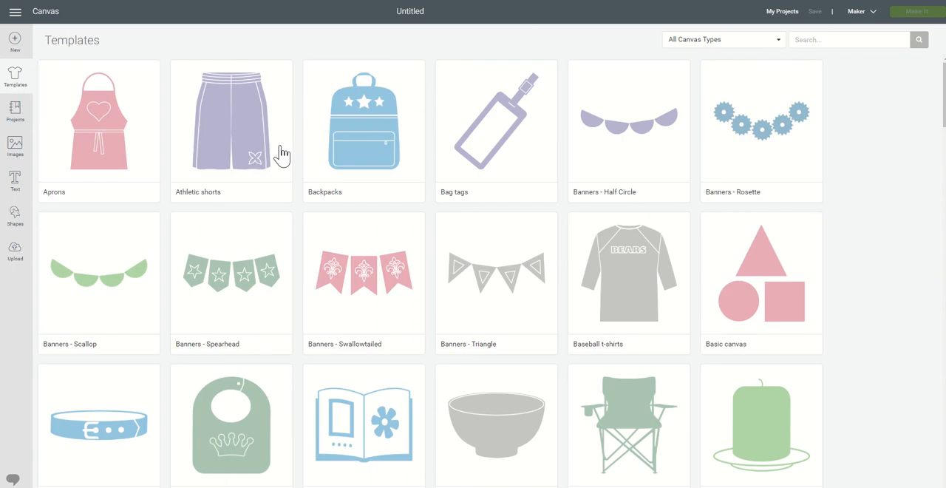
{"action": "left_click", "coordinate": [825, 40]}
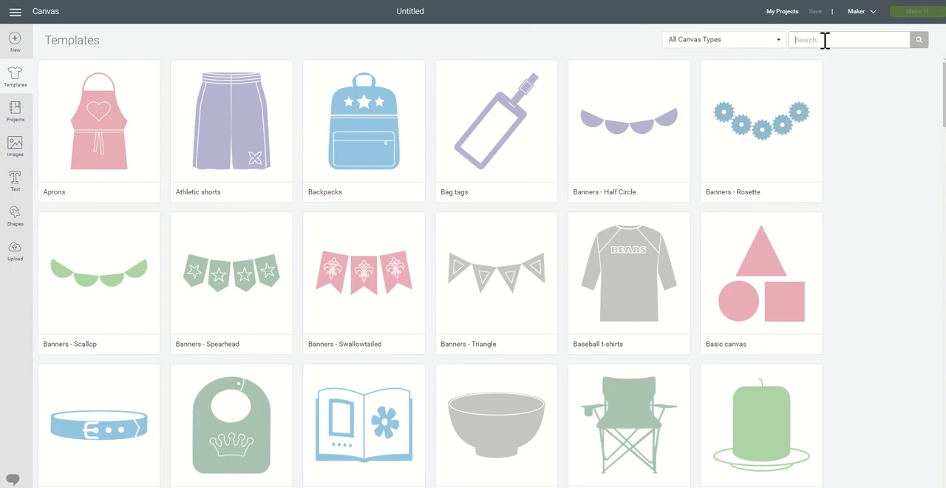
{"action": "type", "text": "t-shirt"}
{"action": "left_click", "coordinate": [923, 44]}
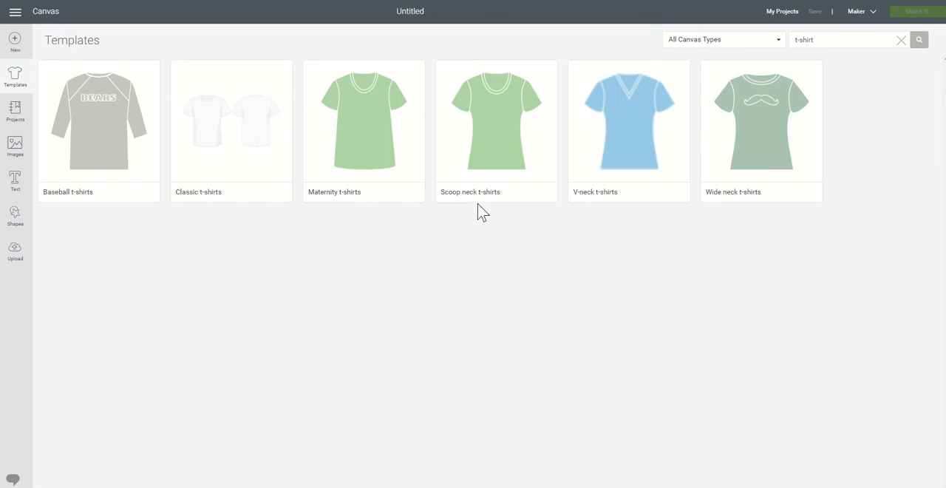
{"action": "left_click", "coordinate": [518, 109]}
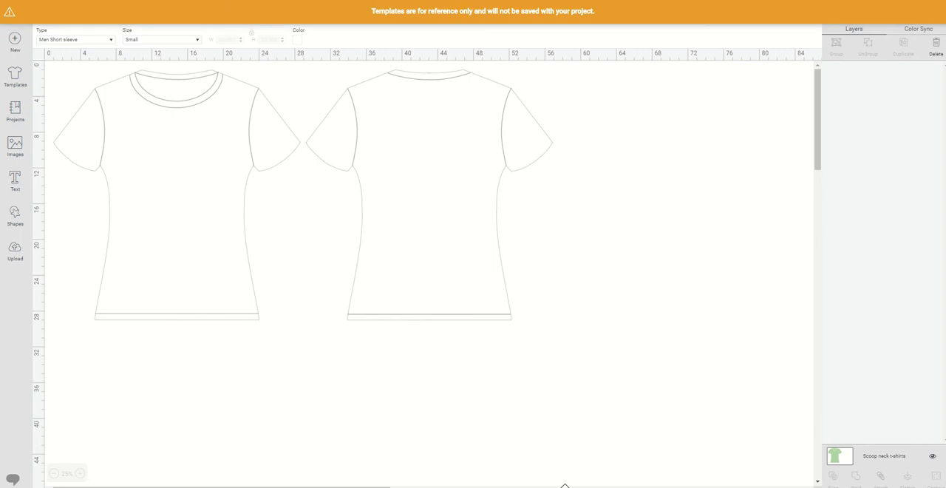
Step: Configure the shirt template as Women Short sleeve, size X-large, in dark gray
{"action": "left_click", "coordinate": [112, 40]}
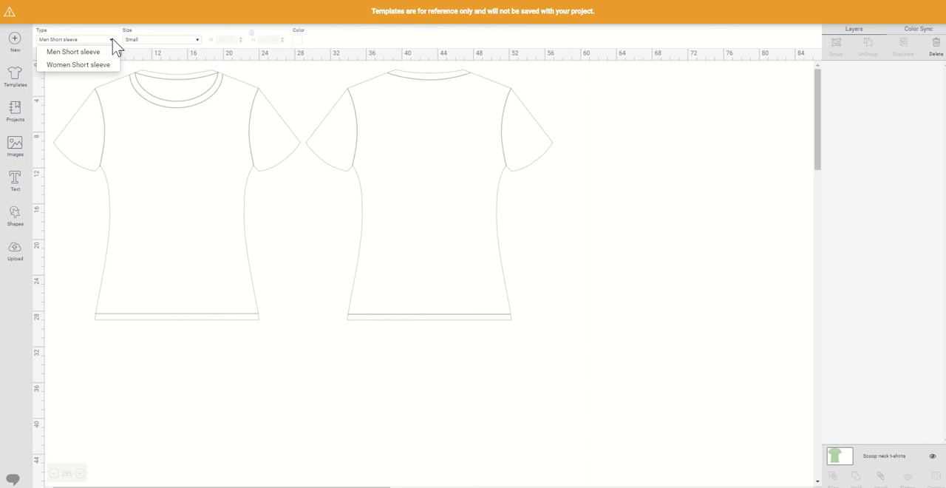
{"action": "left_click", "coordinate": [100, 65]}
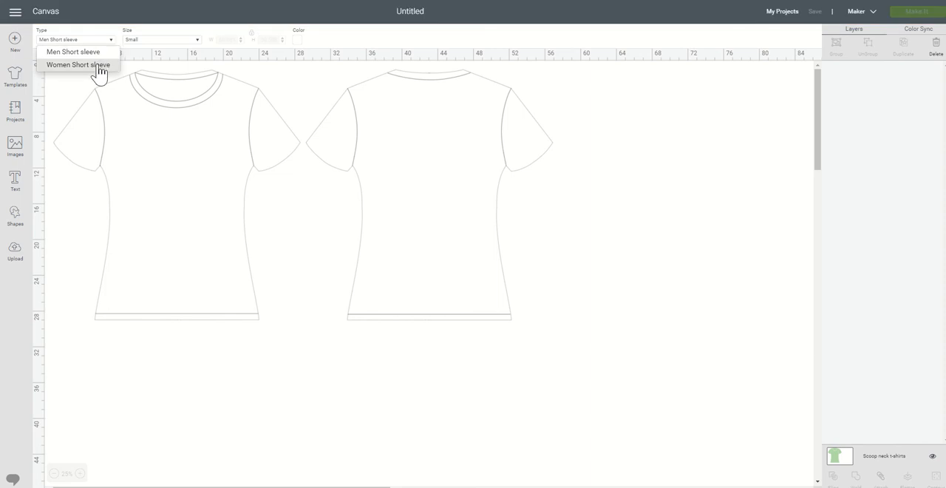
{"action": "left_click", "coordinate": [157, 41]}
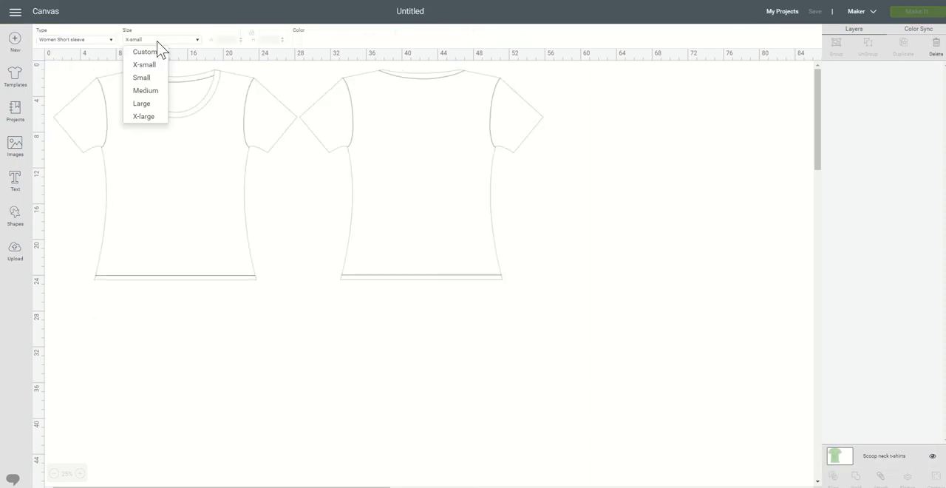
{"action": "left_click", "coordinate": [145, 117]}
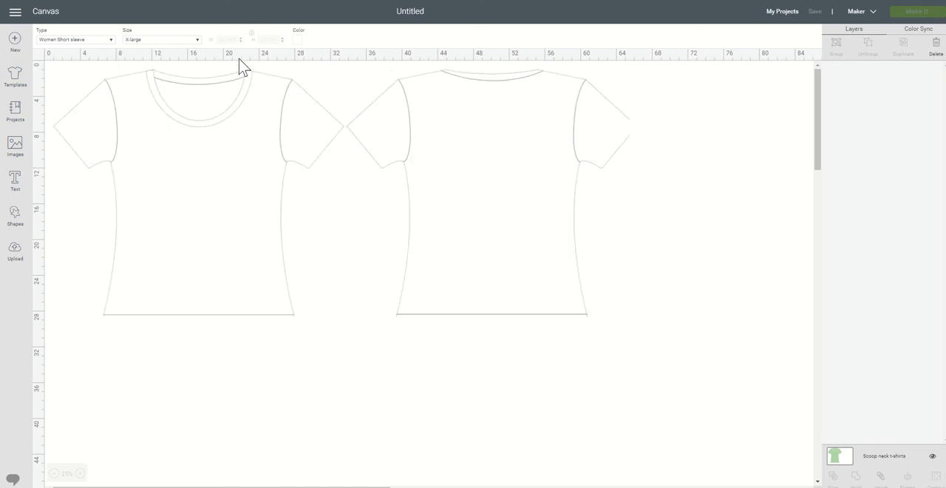
{"action": "left_click", "coordinate": [298, 39]}
{"action": "left_click", "coordinate": [356, 102]}
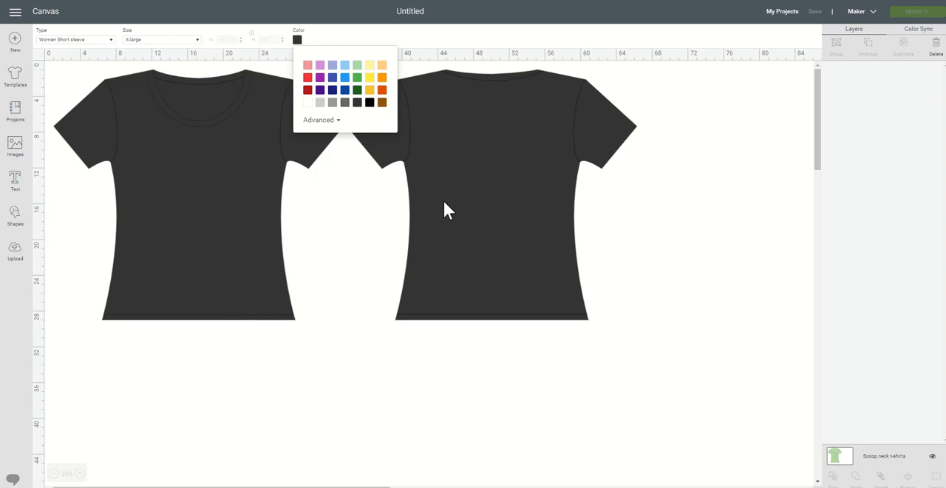
{"action": "left_click", "coordinate": [436, 404]}
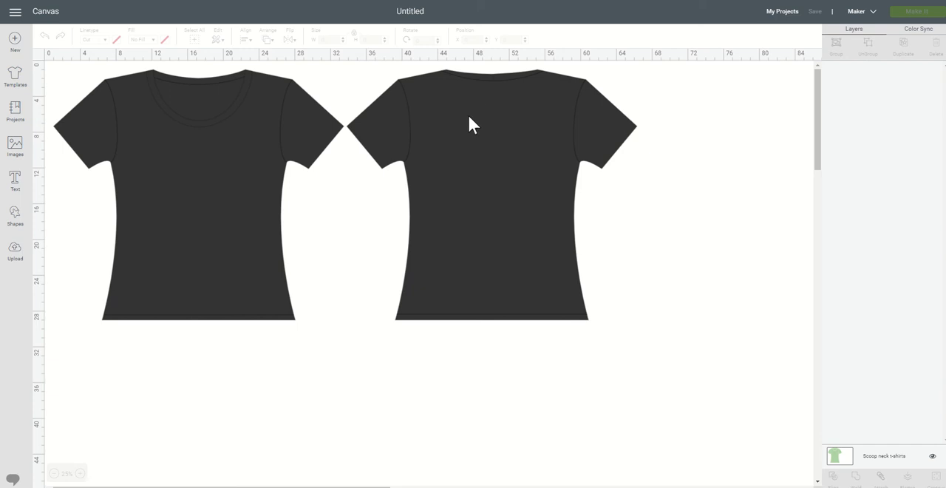
Step: Add the text "My Favorite People" to the canvas
{"action": "left_click", "coordinate": [15, 181]}
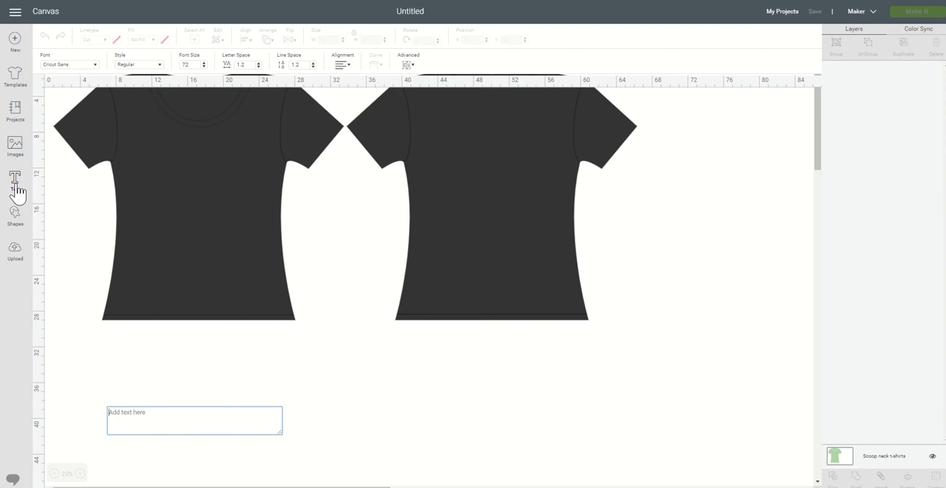
{"action": "type", "text": "My"}
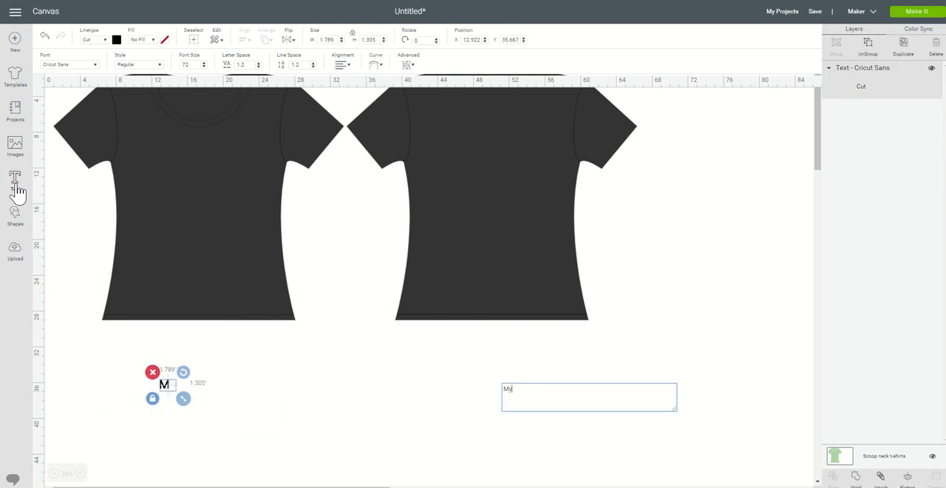
{"action": "type", "text": " Favo"}
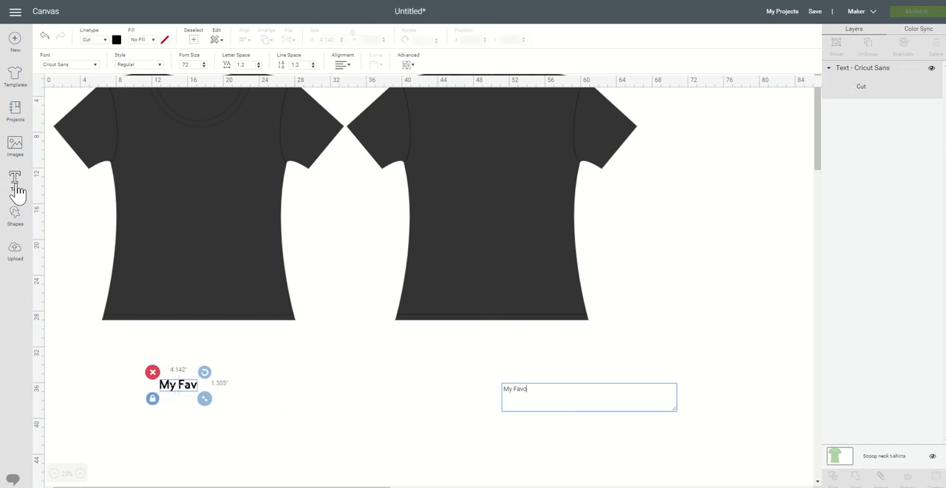
{"action": "type", "text": "rite People"}
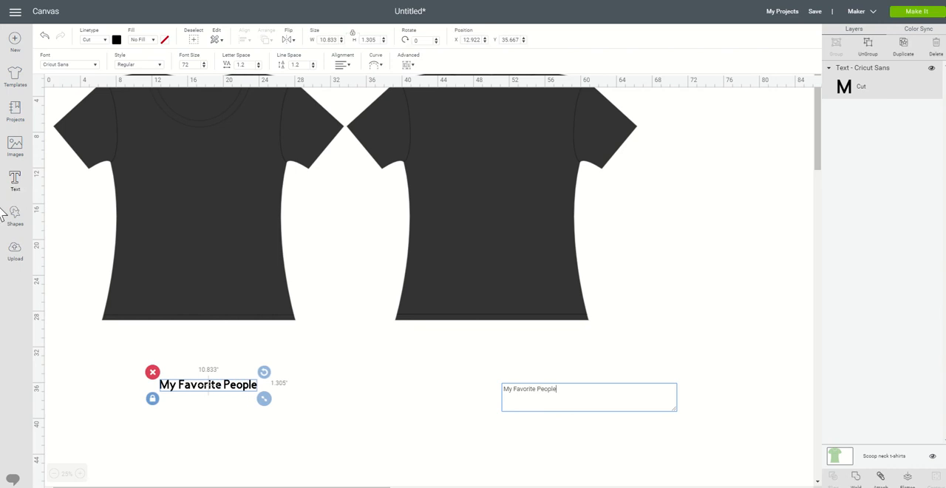
{"action": "left_click", "coordinate": [185, 367]}
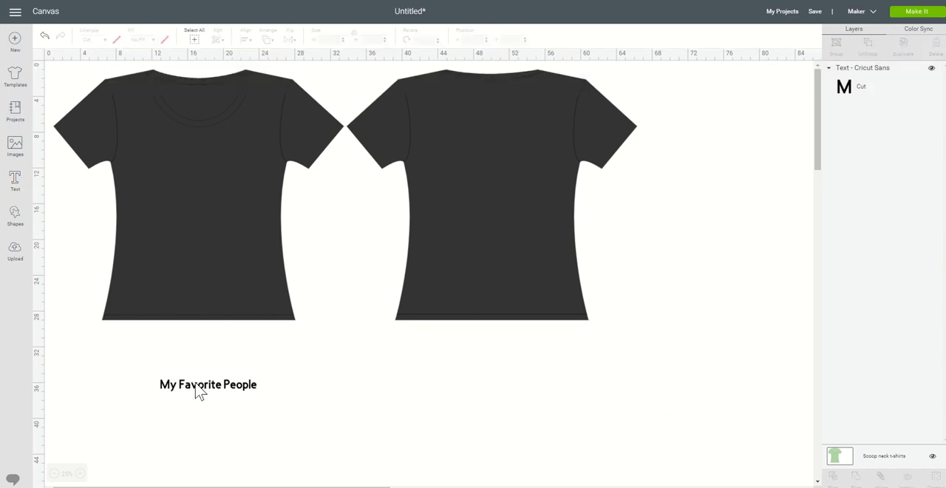
{"action": "left_click", "coordinate": [196, 390]}
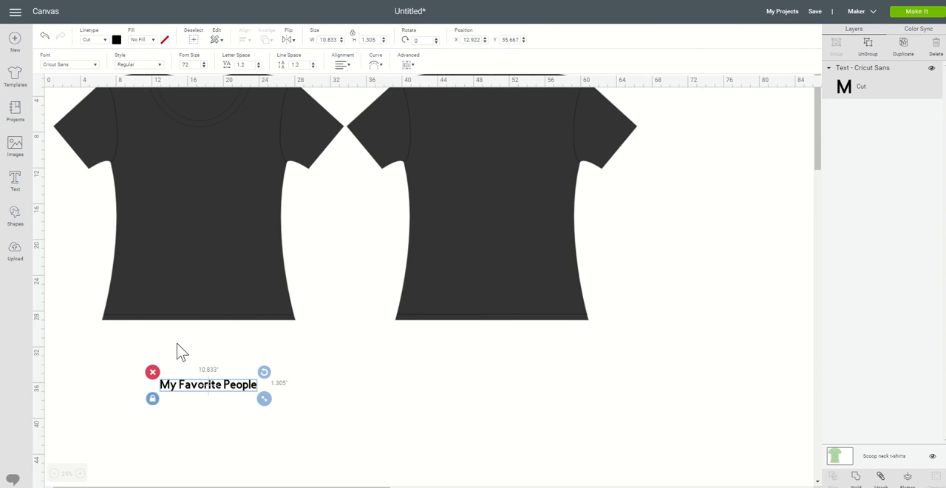
{"action": "left_click", "coordinate": [116, 40]}
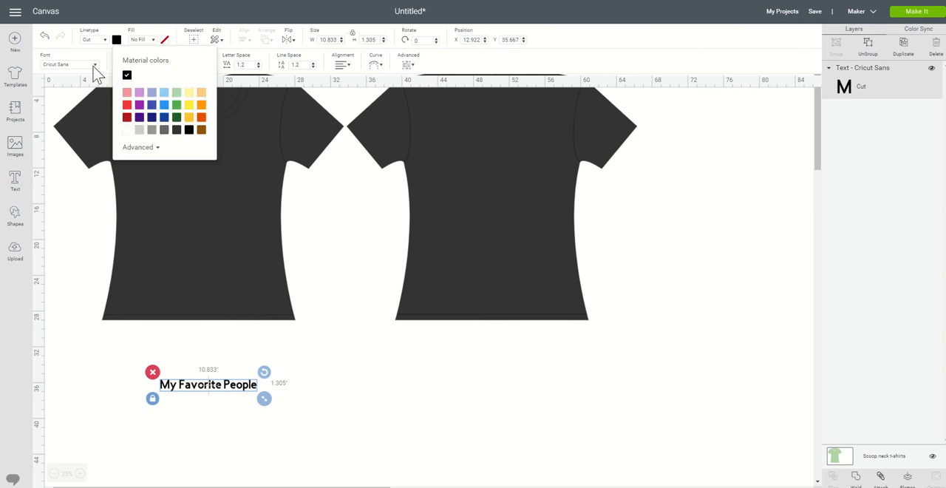
{"action": "left_click", "coordinate": [95, 65]}
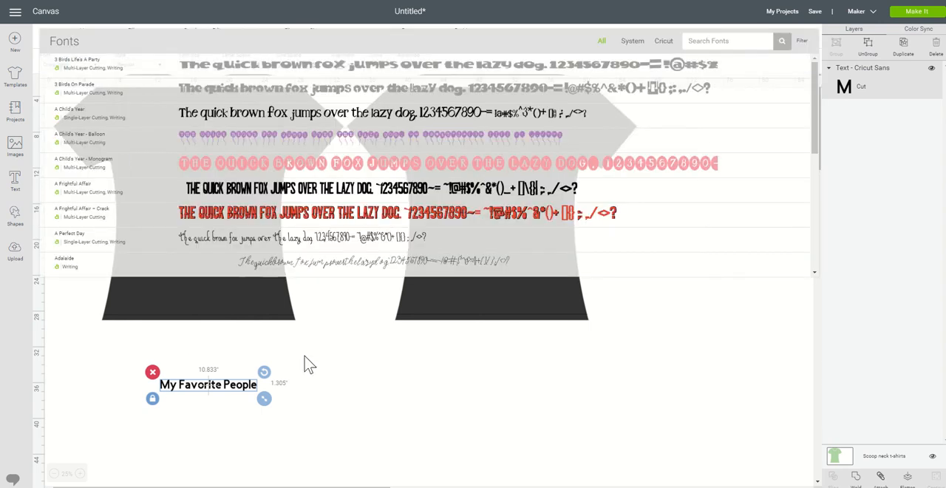
{"action": "left_click", "coordinate": [308, 375]}
{"action": "left_click", "coordinate": [228, 390]}
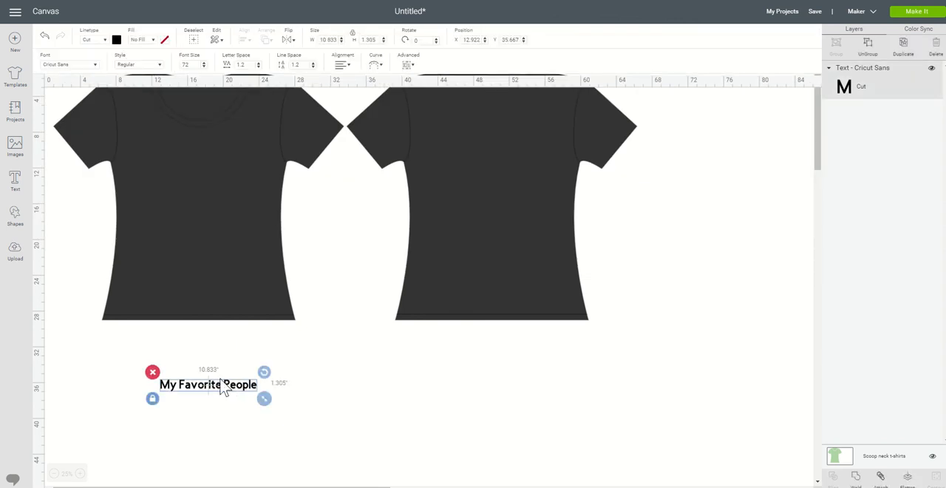
Step: Change the font of the "My Favorite People" text to Banco Com Heavy
{"action": "left_click", "coordinate": [97, 66]}
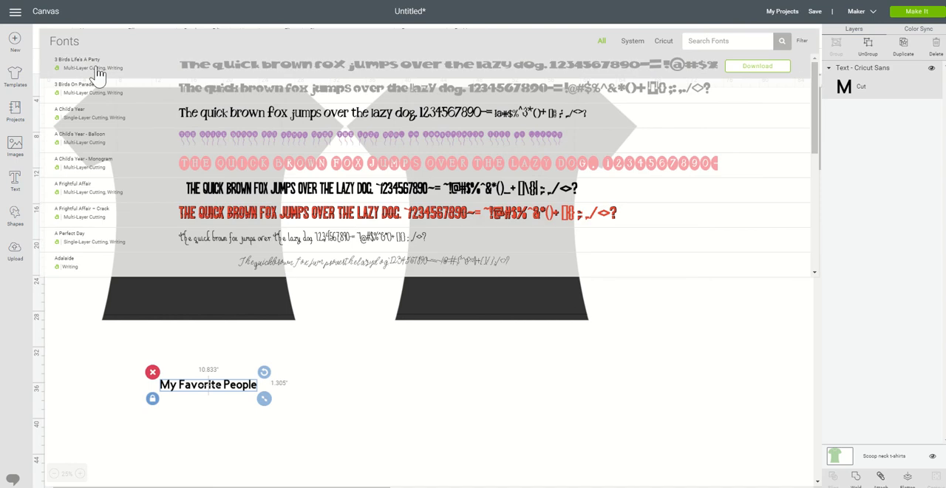
{"action": "scroll", "coordinate": [289, 135], "scroll_direction": "down", "scroll_amount": 2}
{"action": "scroll", "coordinate": [289, 144], "scroll_direction": "down", "scroll_amount": 10}
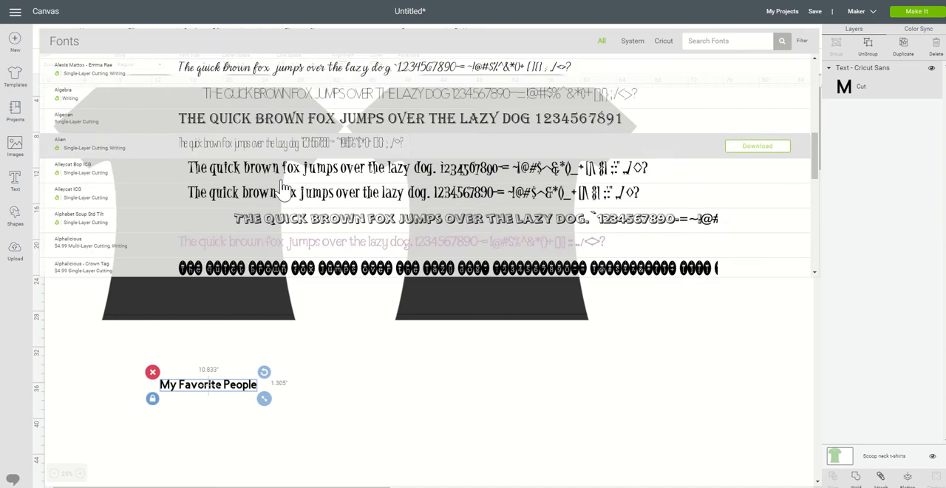
{"action": "scroll", "coordinate": [279, 205], "scroll_direction": "down", "scroll_amount": 5}
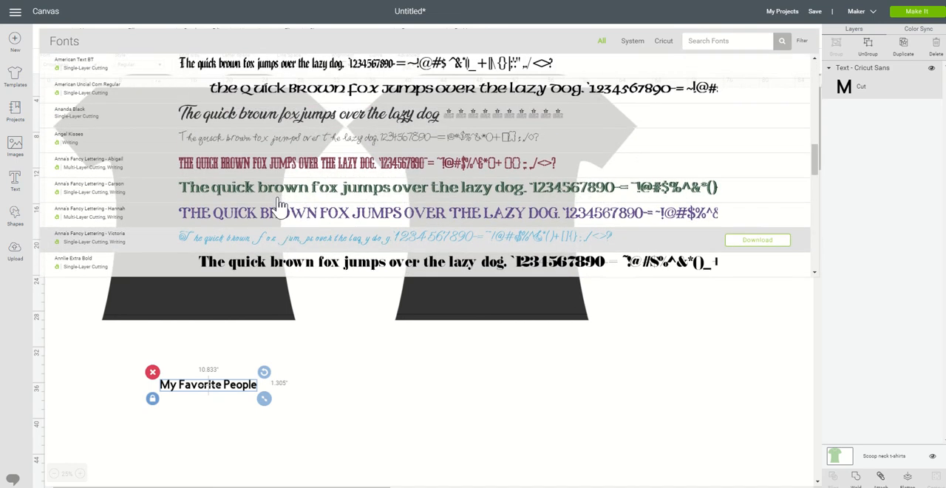
{"action": "scroll", "coordinate": [281, 211], "scroll_direction": "down", "scroll_amount": 6}
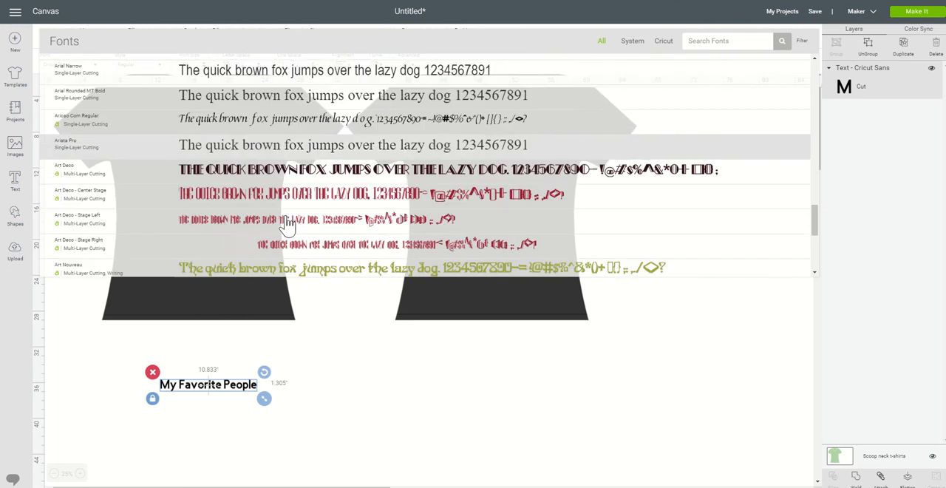
{"action": "scroll", "coordinate": [288, 223], "scroll_direction": "down", "scroll_amount": 5}
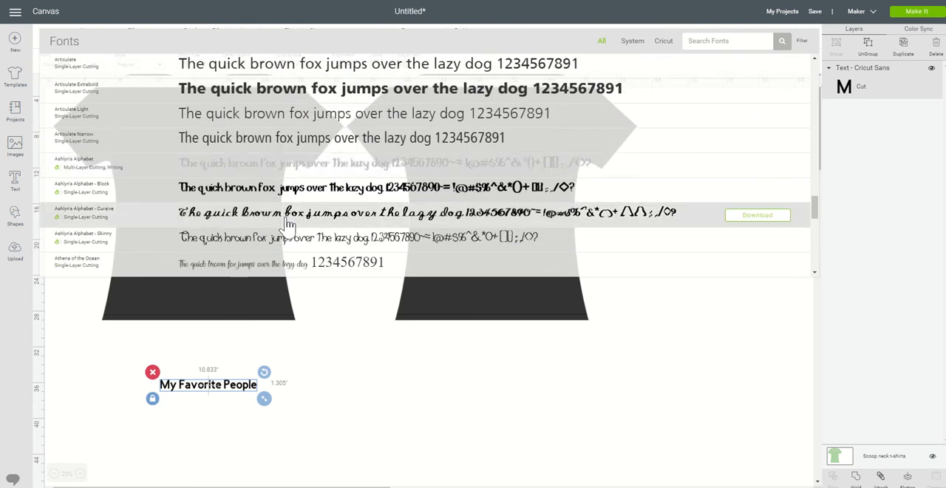
{"action": "scroll", "coordinate": [288, 223], "scroll_direction": "down", "scroll_amount": 5}
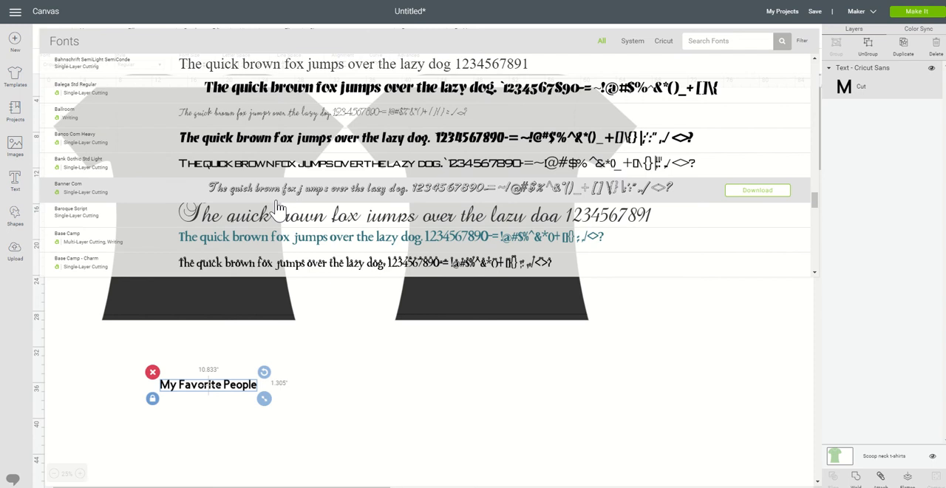
{"action": "left_click", "coordinate": [265, 147]}
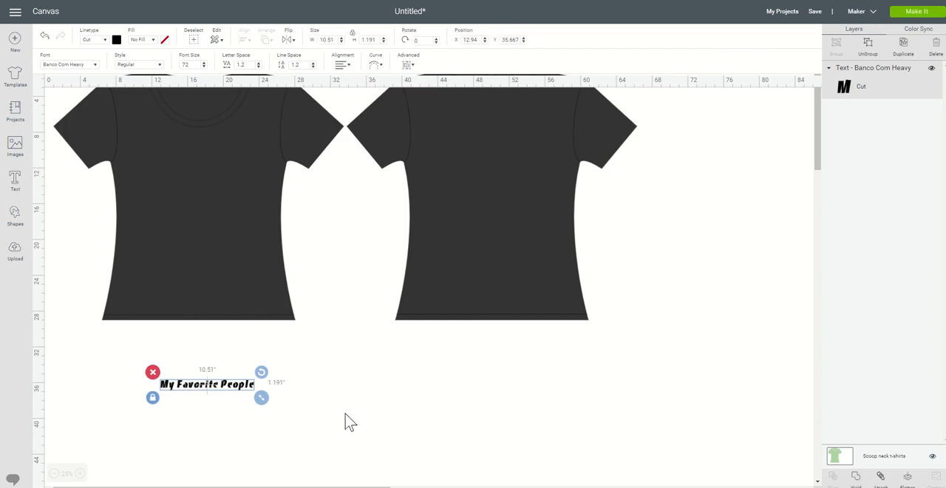
Step: Set the cut color of the "My Favorite People" text to light pink
{"action": "left_click", "coordinate": [116, 40]}
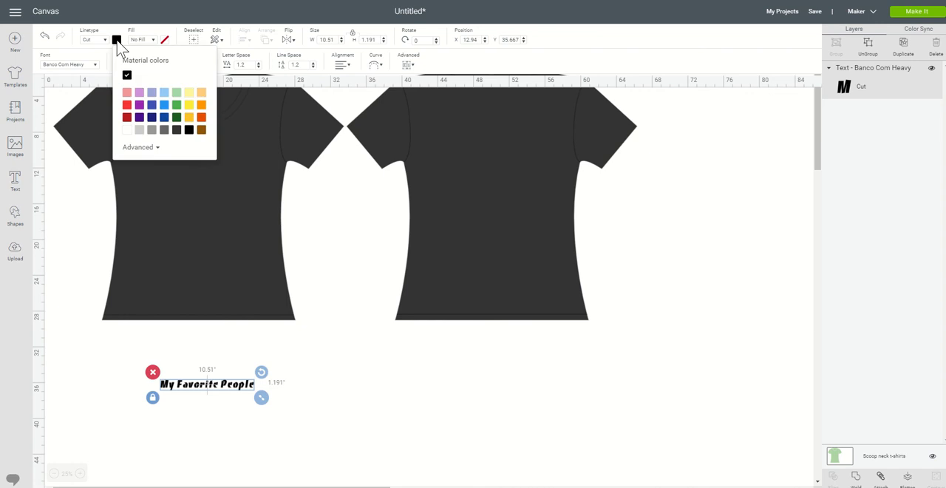
{"action": "left_click", "coordinate": [126, 92]}
{"action": "left_click", "coordinate": [277, 371]}
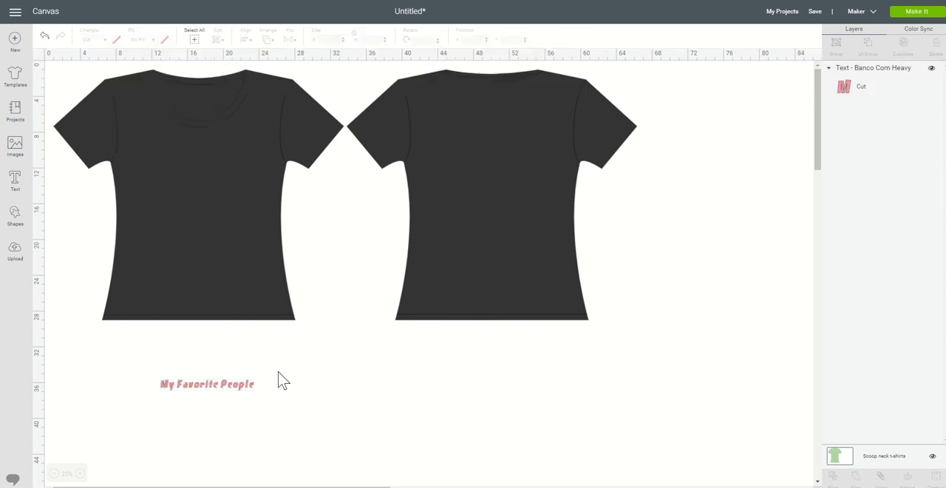
Step: Move the "My Favorite People" text onto the front shirt's upper chest and curve it upward with a diameter of about 20.5
{"action": "left_click", "coordinate": [243, 386]}
{"action": "left_click_drag", "start_coordinate": [243, 385], "coordinate": [217, 117]}
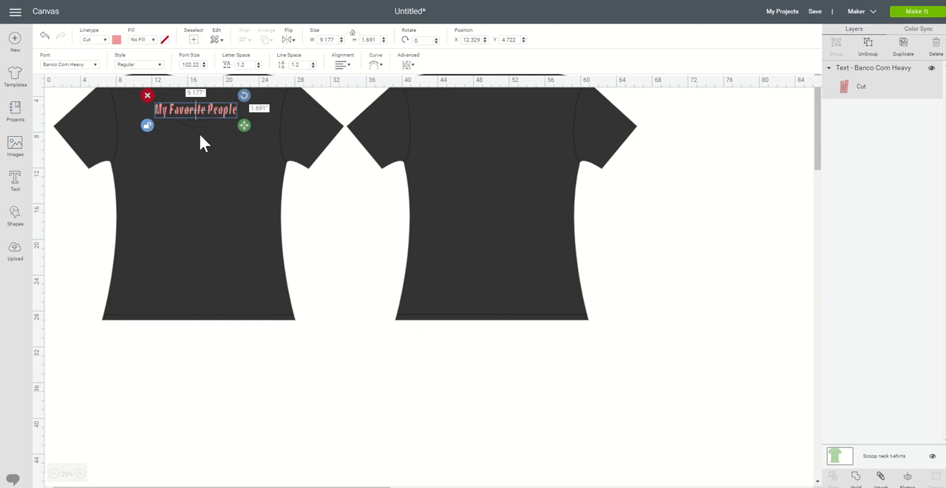
{"action": "left_click", "coordinate": [379, 68]}
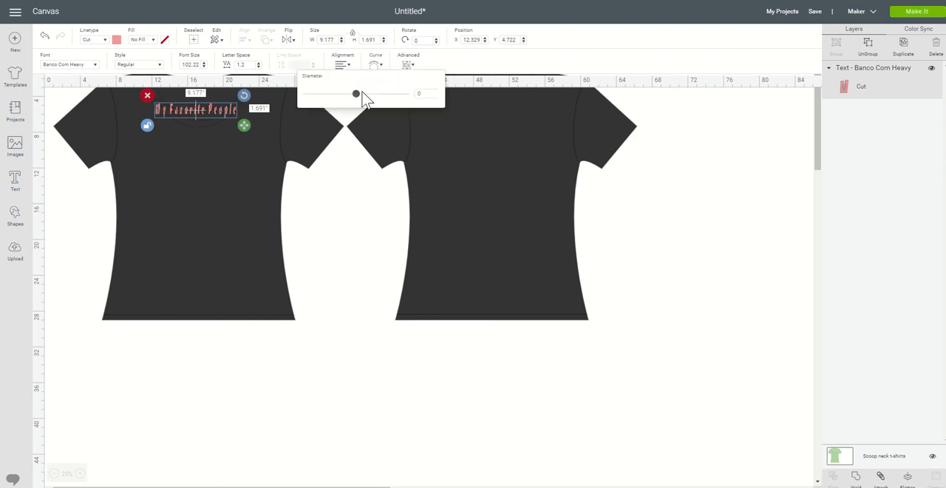
{"action": "left_click_drag", "start_coordinate": [357, 100], "coordinate": [376, 103]}
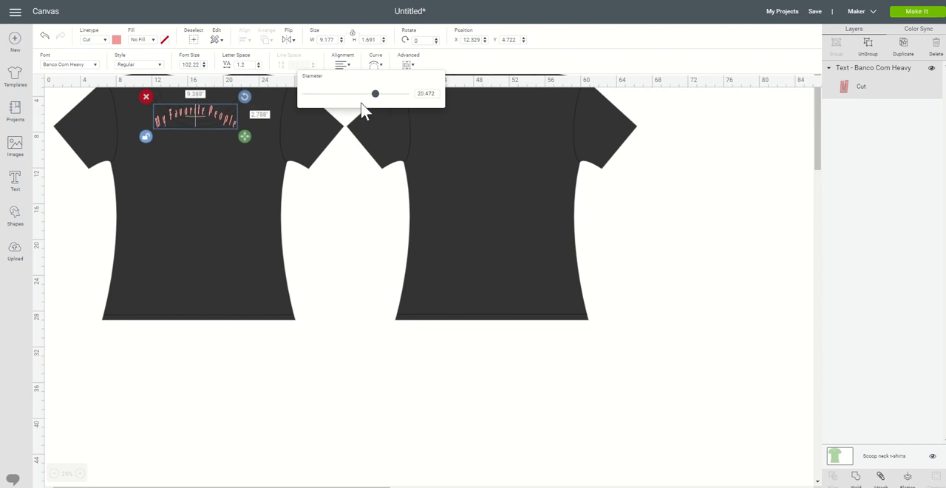
Step: Add a new text reading "Call Me" to the canvas, keeping the Banco Com Heavy font
{"action": "left_click", "coordinate": [371, 195]}
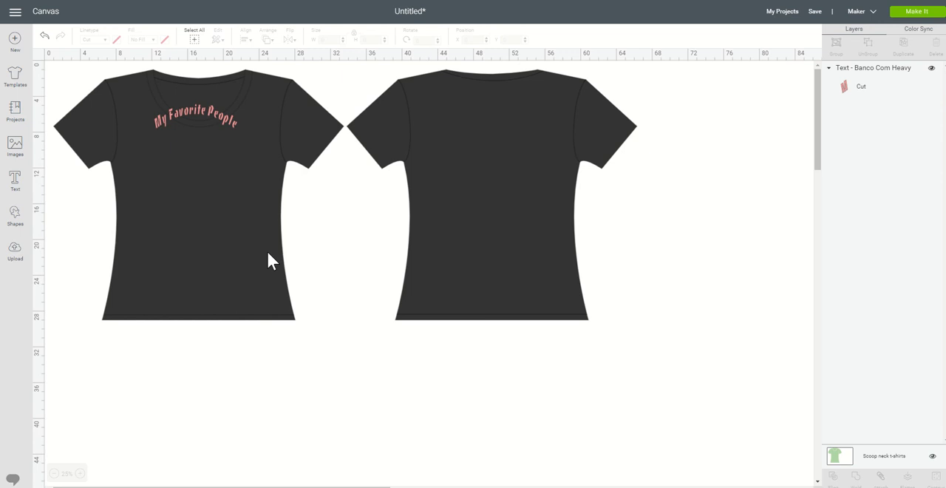
{"action": "left_click", "coordinate": [15, 183]}
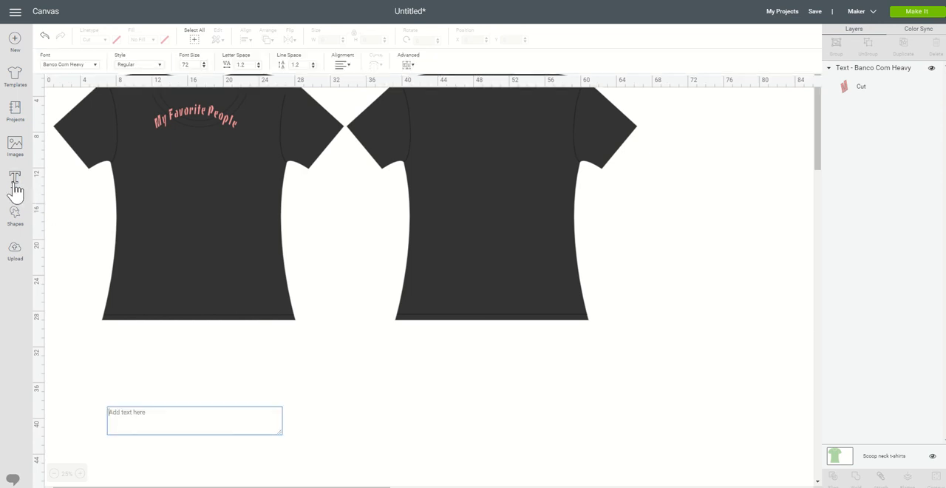
{"action": "type", "text": "Call "}
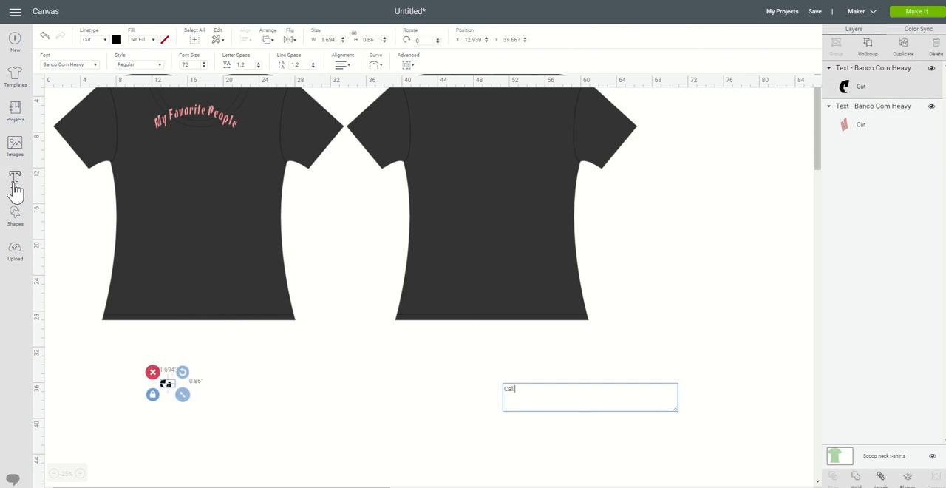
{"action": "type", "text": "Me"}
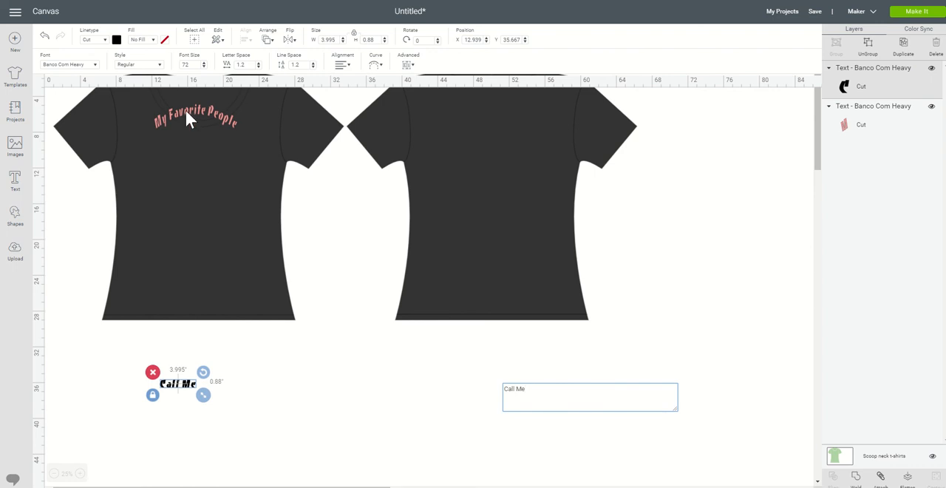
{"action": "left_click", "coordinate": [96, 65]}
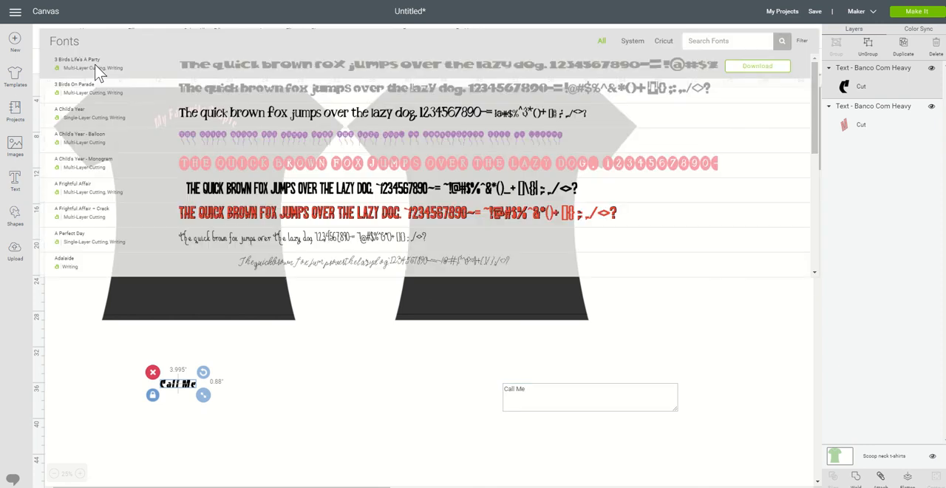
{"action": "left_click", "coordinate": [89, 336]}
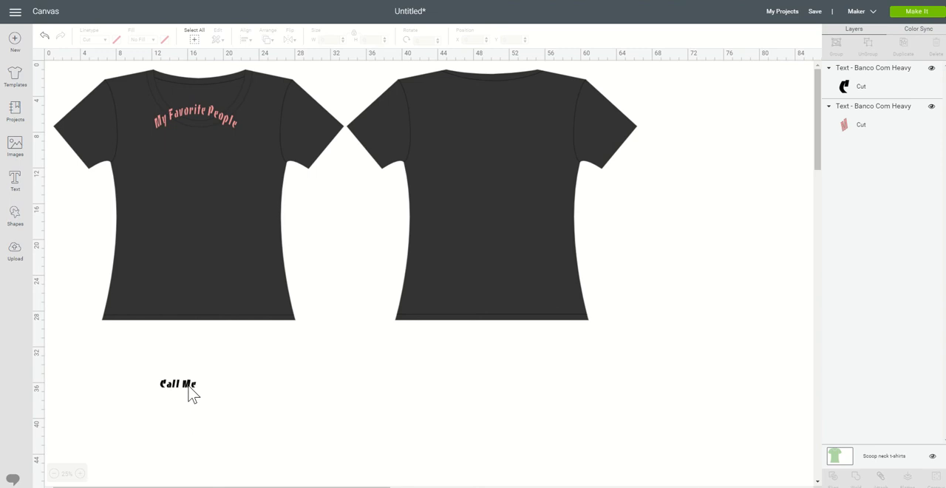
Step: Set the cut color of the "Call Me" text to white and center it beneath "My Favorite People" on the front shirt
{"action": "left_click", "coordinate": [188, 385]}
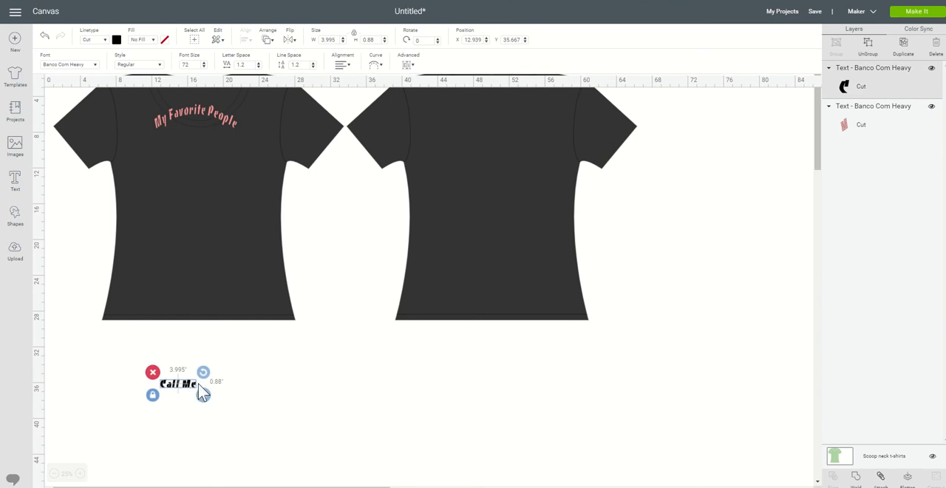
{"action": "left_click", "coordinate": [118, 40]}
{"action": "left_click", "coordinate": [127, 133]}
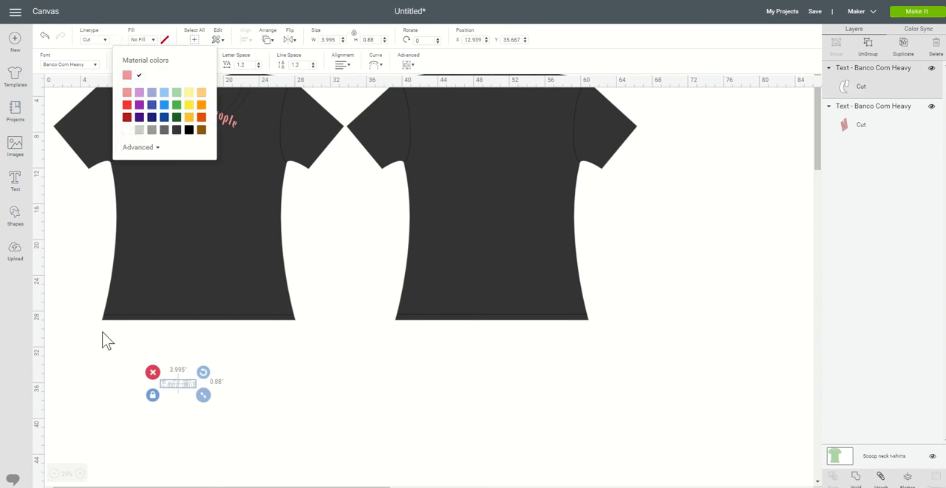
{"action": "left_click_drag", "start_coordinate": [181, 385], "coordinate": [184, 164]}
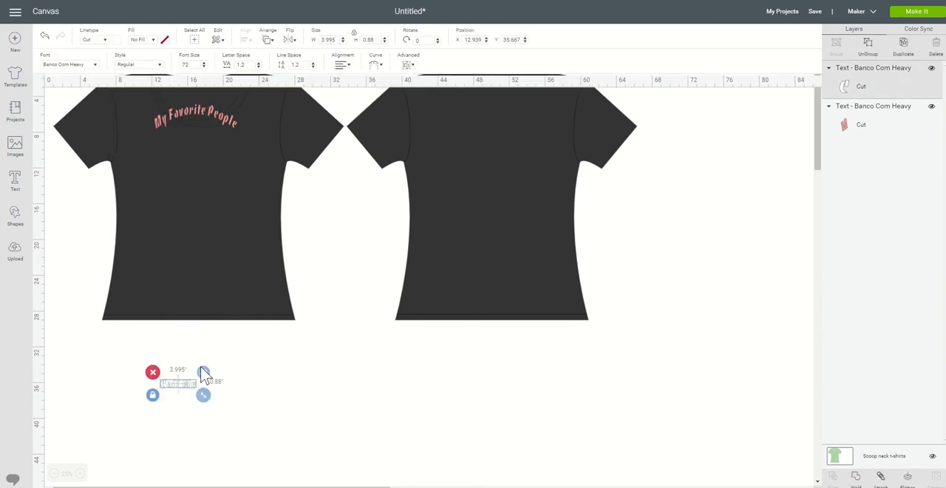
{"action": "left_click_drag", "start_coordinate": [181, 395], "coordinate": [194, 135]}
{"action": "left_click", "coordinate": [354, 256]}
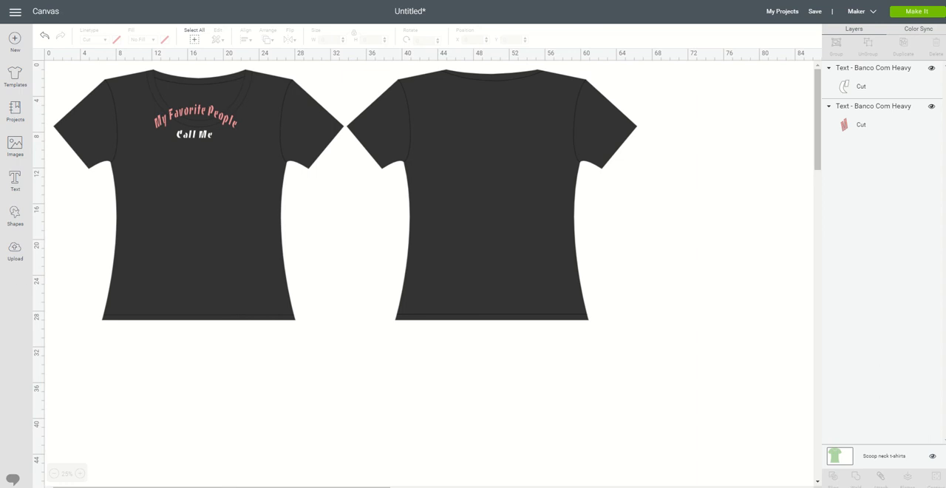
Step: Add the text "Gigi" and stretch it to about 5.03 inches wide and 1.53 inches high with unlocked proportions
{"action": "left_click", "coordinate": [14, 180]}
{"action": "type", "text": "G"}
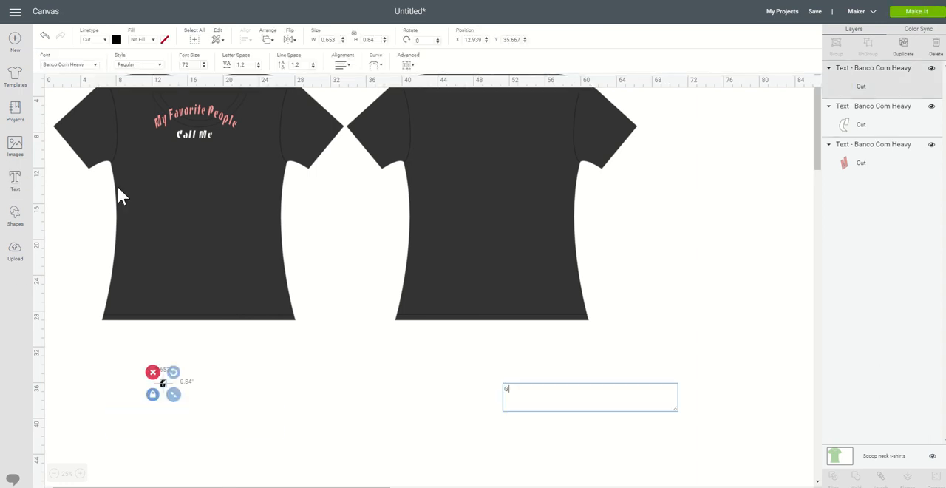
{"action": "type", "text": "i"}
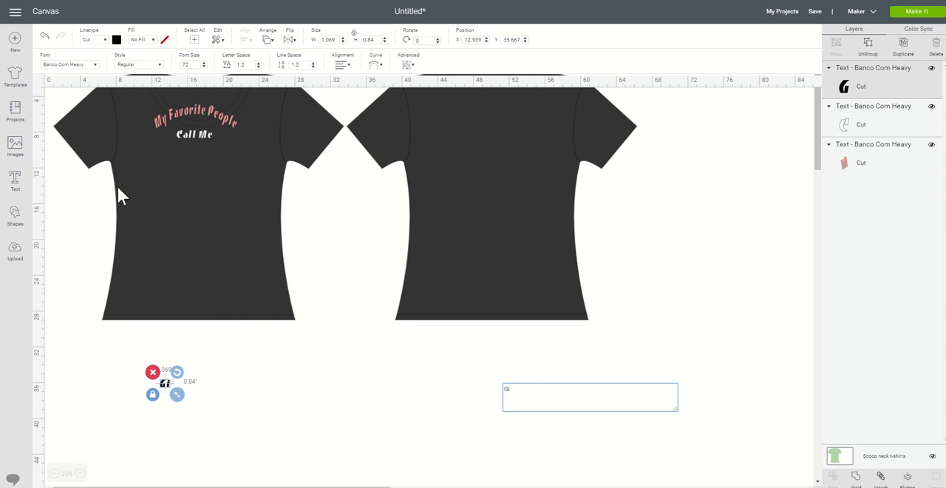
{"action": "type", "text": "gi"}
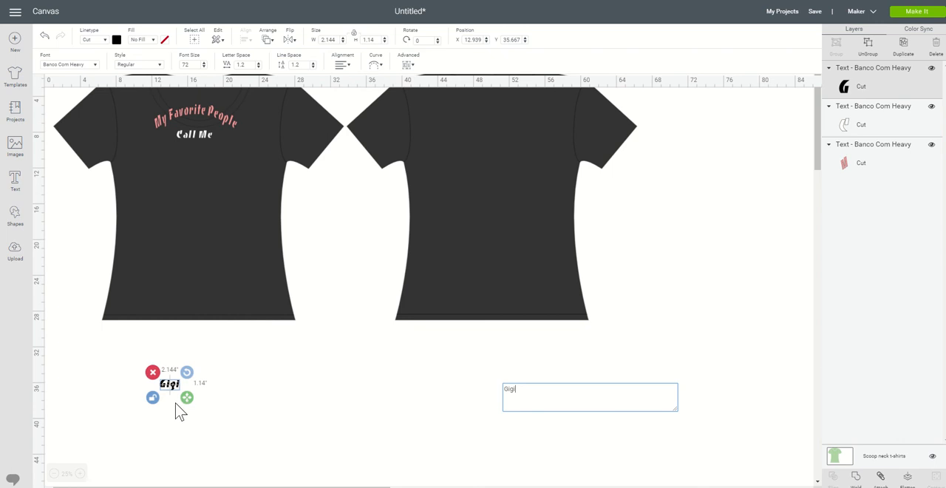
{"action": "left_click_drag", "start_coordinate": [186, 398], "coordinate": [212, 400]}
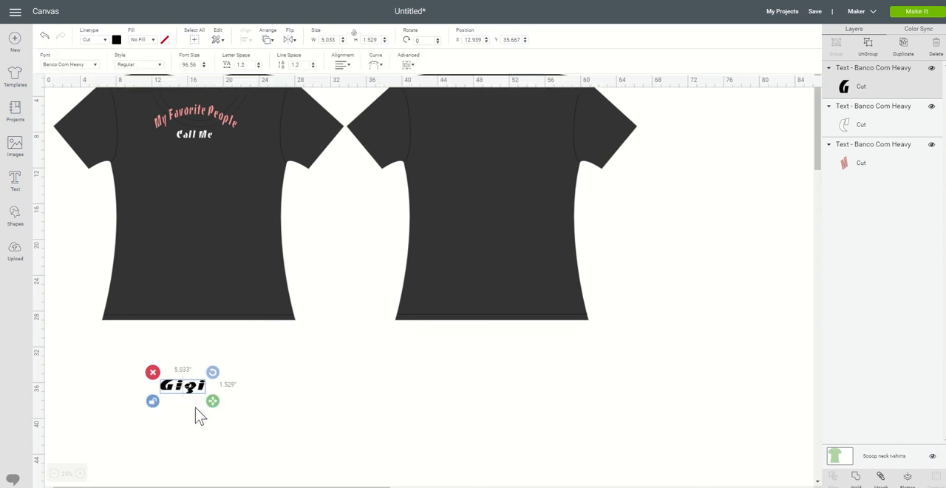
Step: Color the "Gigi" text light pink and move it beneath "Call Me" on the front shirt
{"action": "left_click", "coordinate": [116, 39]}
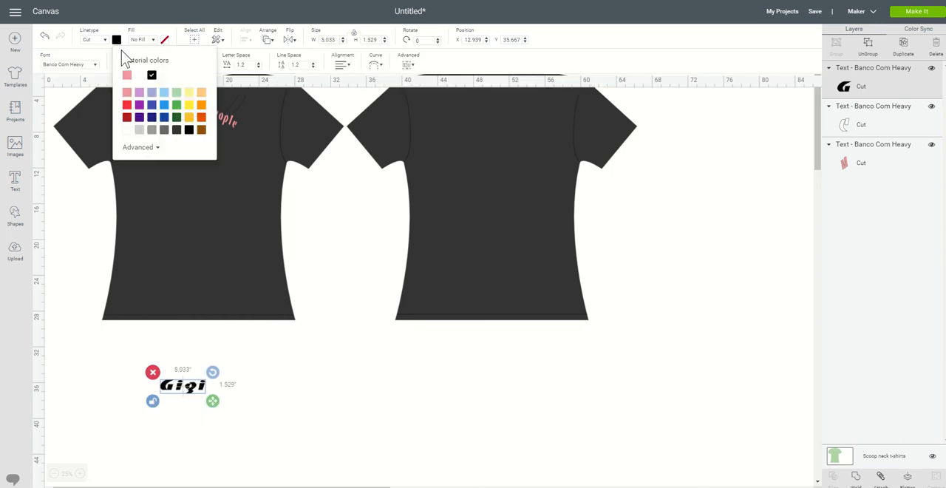
{"action": "left_click", "coordinate": [126, 92]}
{"action": "left_click", "coordinate": [264, 388]}
{"action": "left_click_drag", "start_coordinate": [201, 395], "coordinate": [208, 167]}
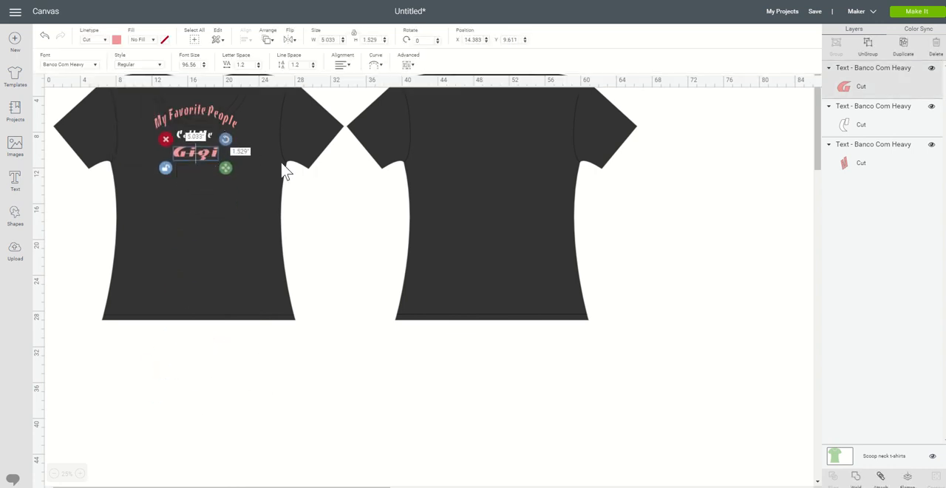
Step: Curve the "Gigi" text upward with a diameter of about 14
{"action": "left_click", "coordinate": [377, 66]}
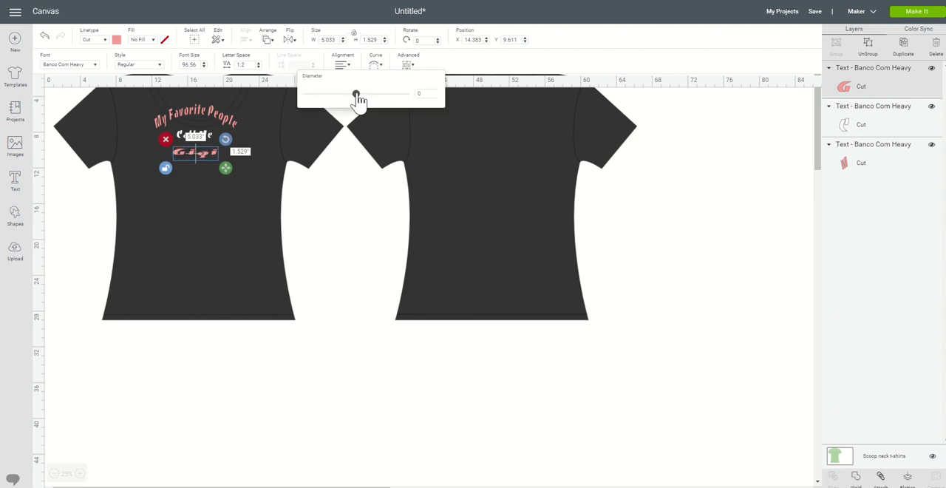
{"action": "left_click_drag", "start_coordinate": [356, 97], "coordinate": [383, 109]}
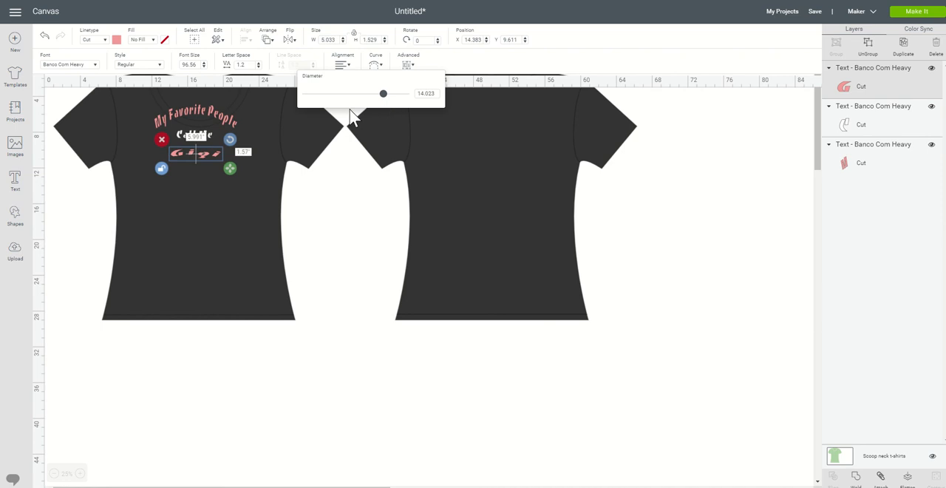
{"action": "left_click", "coordinate": [361, 341]}
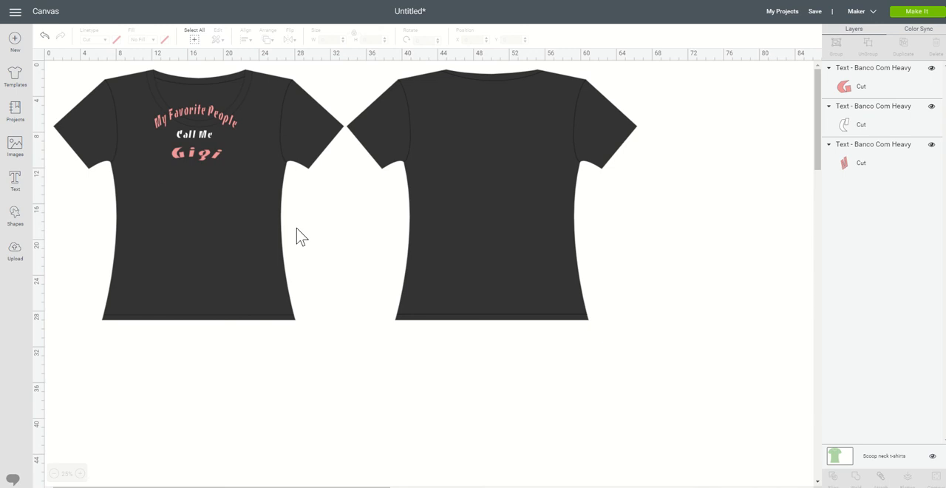
Step: Undo the curve, move and color change of the "Gigi" text
{"action": "left_click", "coordinate": [44, 38]}
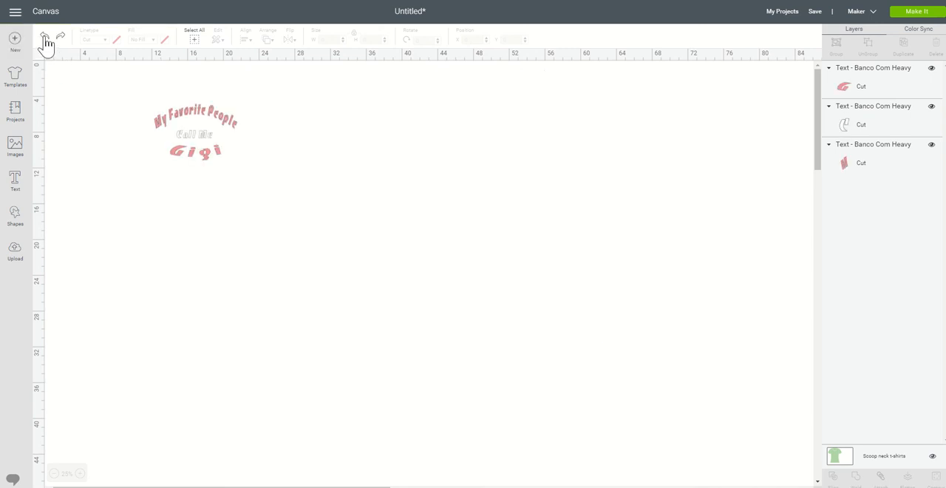
{"action": "left_click", "coordinate": [44, 40]}
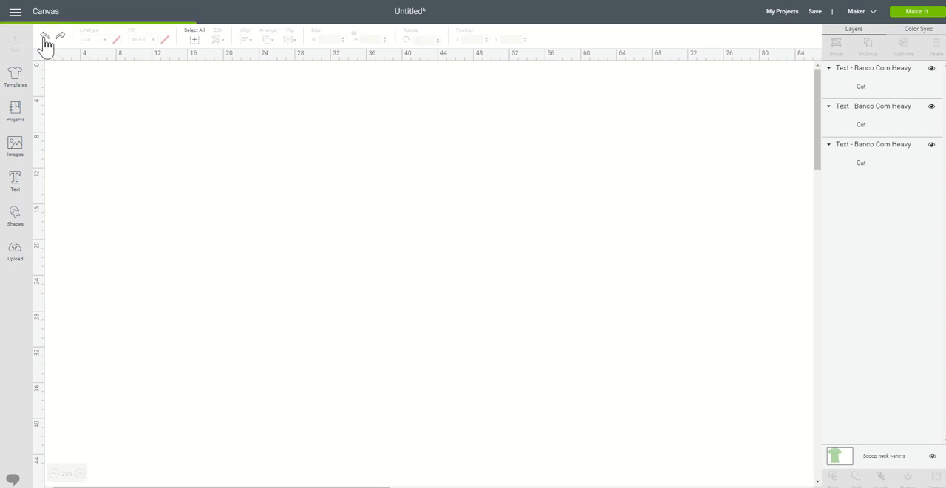
{"action": "left_click", "coordinate": [44, 39]}
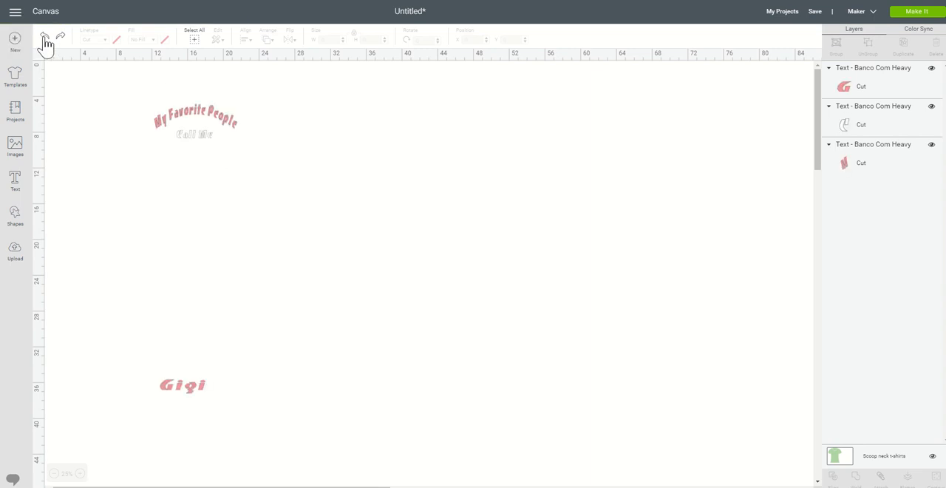
{"action": "left_click", "coordinate": [45, 40]}
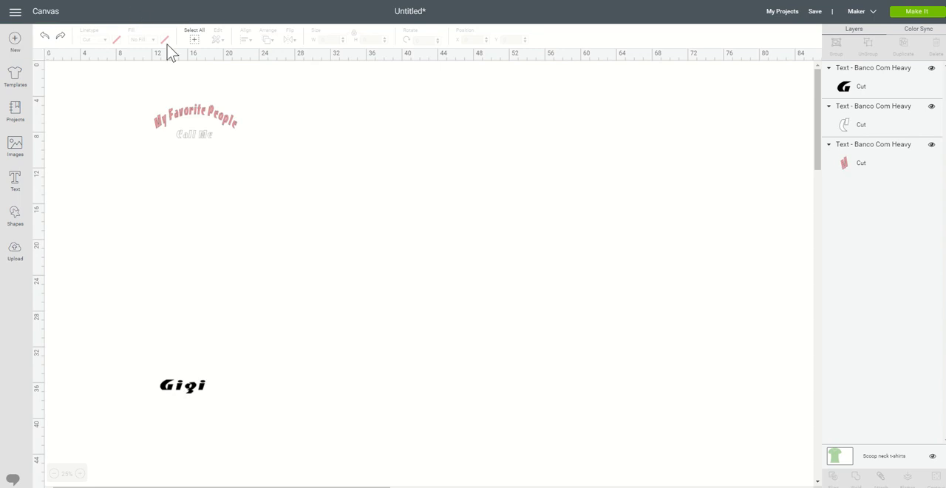
Step: Move the uncurved "Gigi" text up so it sits centered beneath "Call Me"
{"action": "left_click", "coordinate": [196, 390]}
{"action": "left_click", "coordinate": [197, 391]}
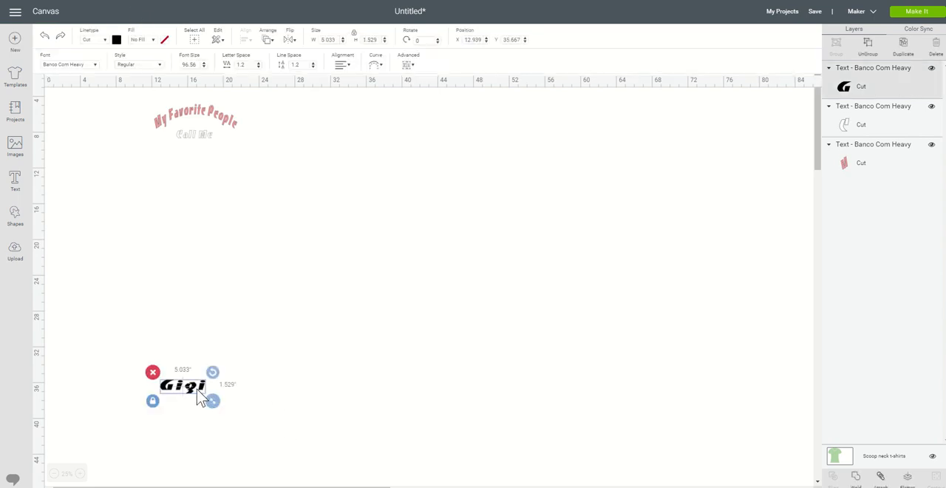
{"action": "left_click_drag", "start_coordinate": [197, 389], "coordinate": [205, 166]}
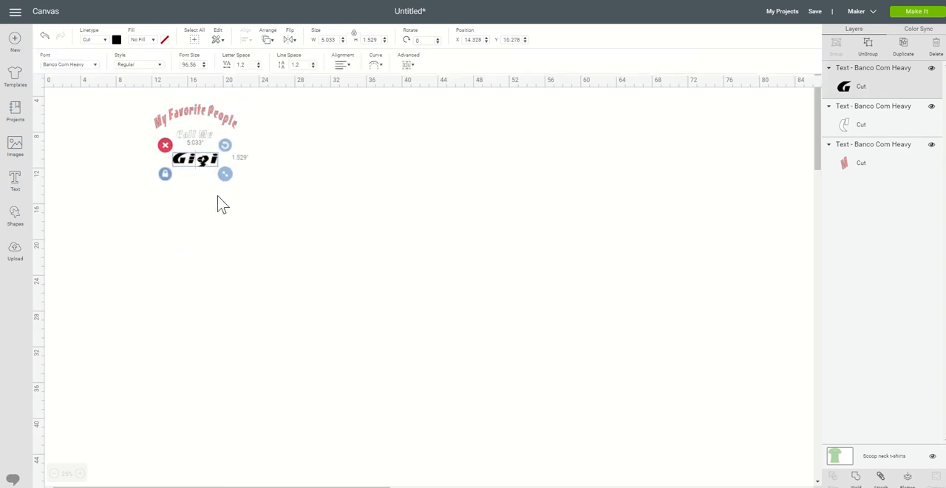
{"action": "left_click", "coordinate": [310, 256]}
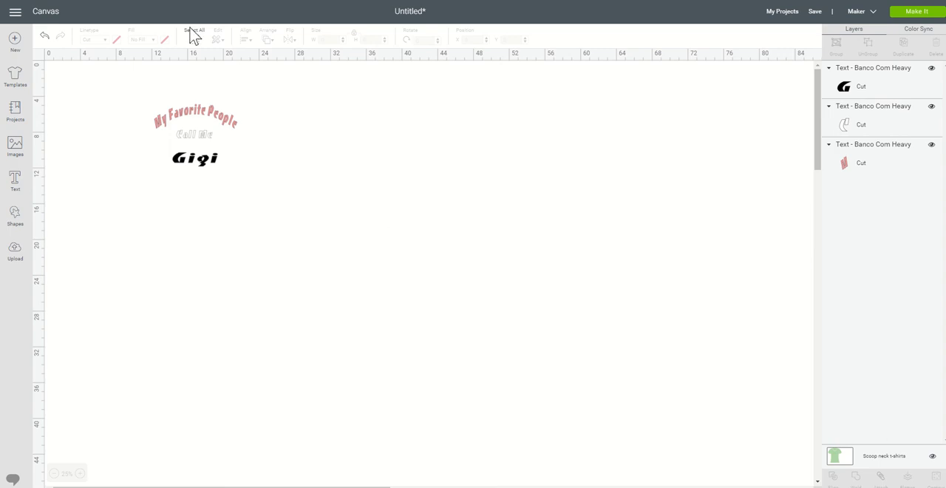
Step: Set the cut color of the "Gigi" text to the light pink already used by "My Favorite People"
{"action": "left_click", "coordinate": [211, 158]}
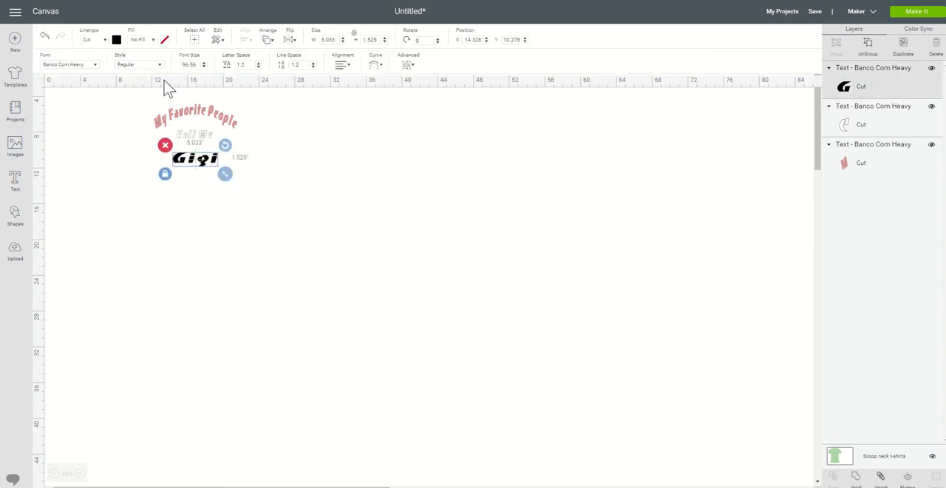
{"action": "left_click", "coordinate": [116, 39]}
{"action": "left_click", "coordinate": [126, 74]}
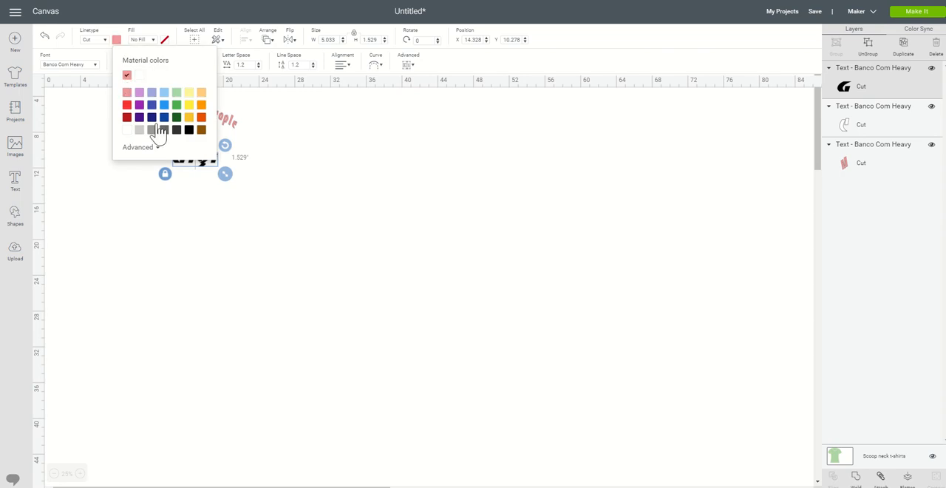
{"action": "left_click", "coordinate": [332, 208]}
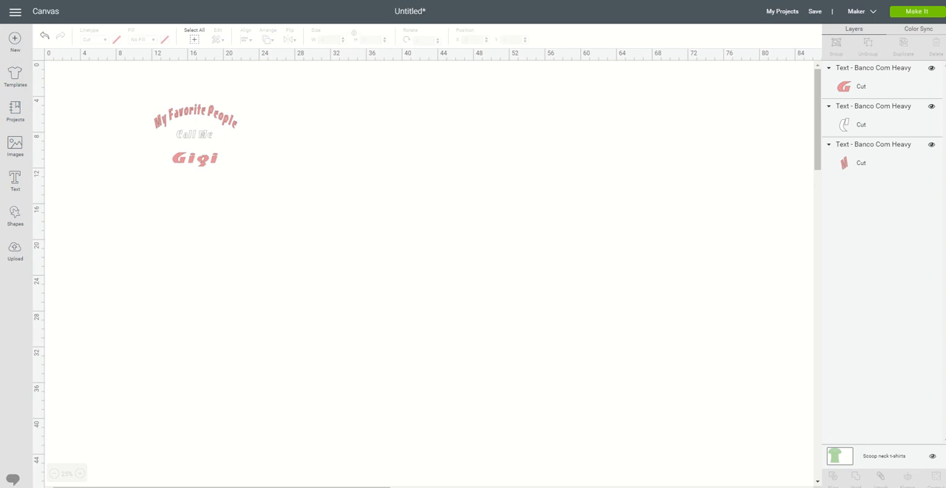
Step: Send the design to mat preparation, turn on mirroring for the pink mat and continue to the cut setup
{"action": "left_click", "coordinate": [907, 15]}
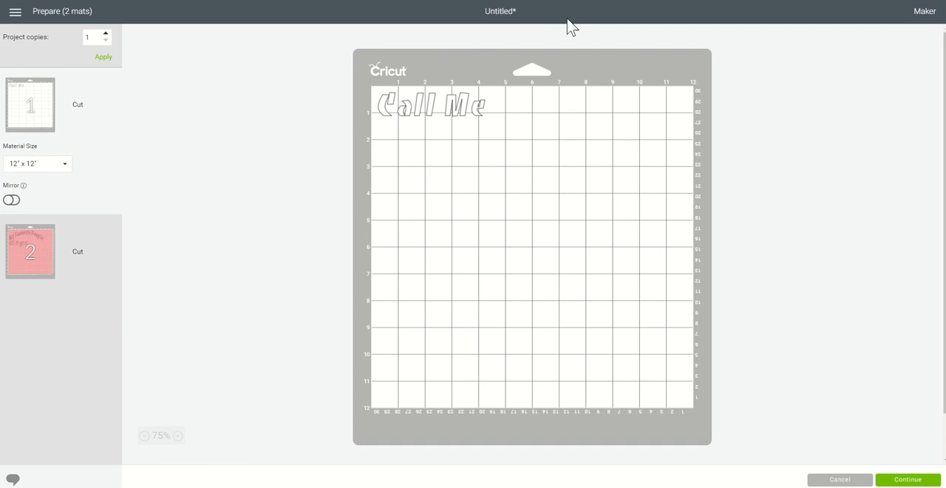
{"action": "left_click", "coordinate": [37, 242]}
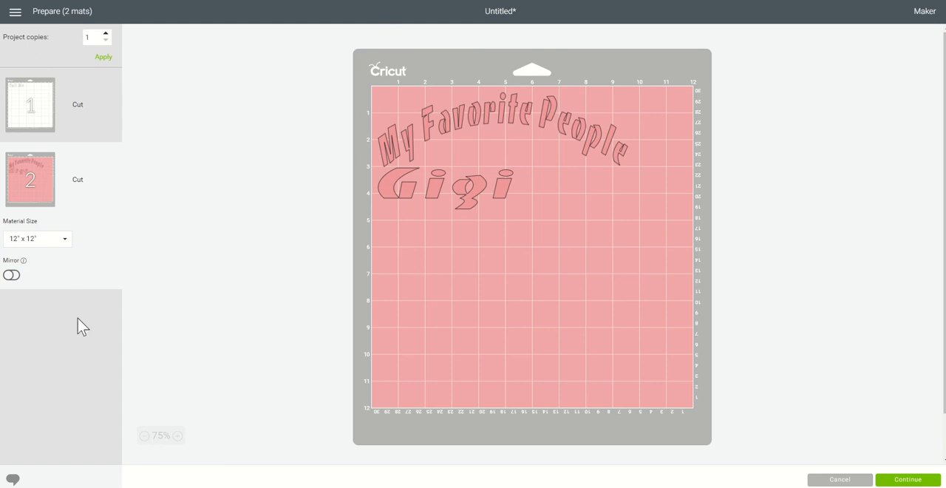
{"action": "left_click", "coordinate": [14, 275]}
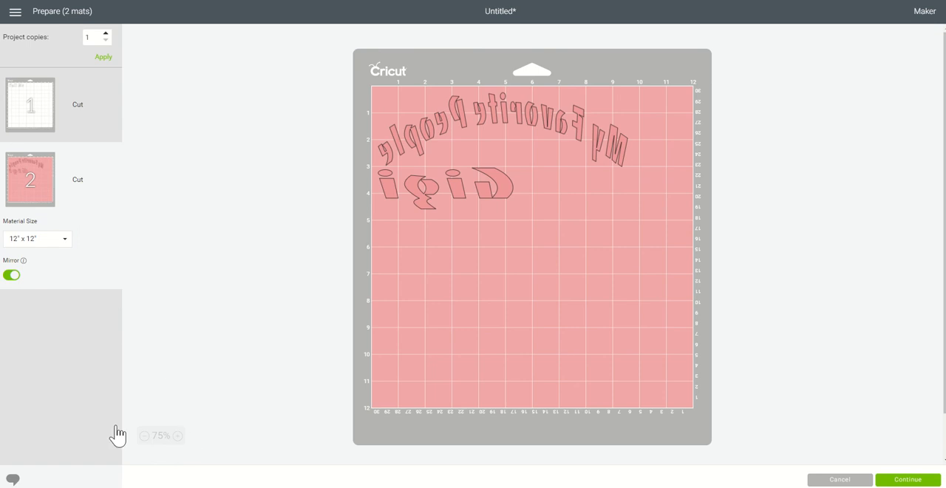
{"action": "left_click", "coordinate": [884, 480]}
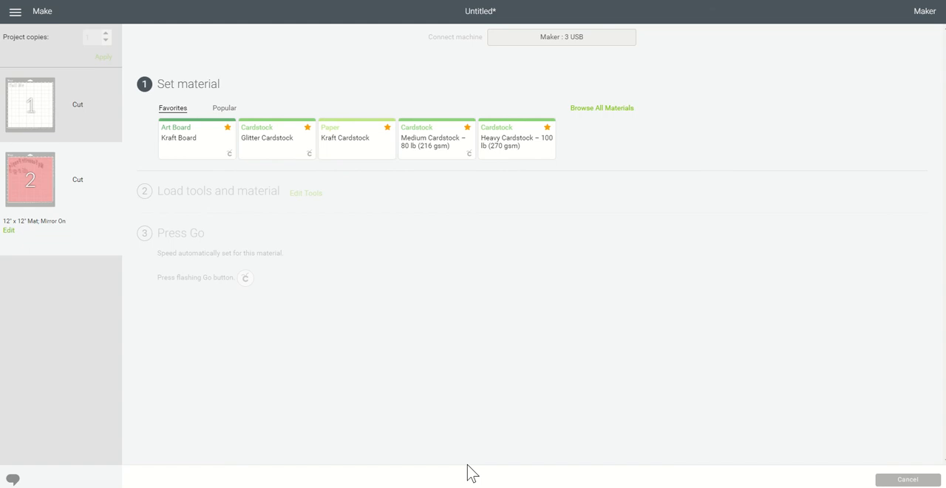
Step: Search all materials for "vinyl" and set the cutting material to Vinyl
{"action": "left_click", "coordinate": [584, 111]}
{"action": "left_click", "coordinate": [596, 62]}
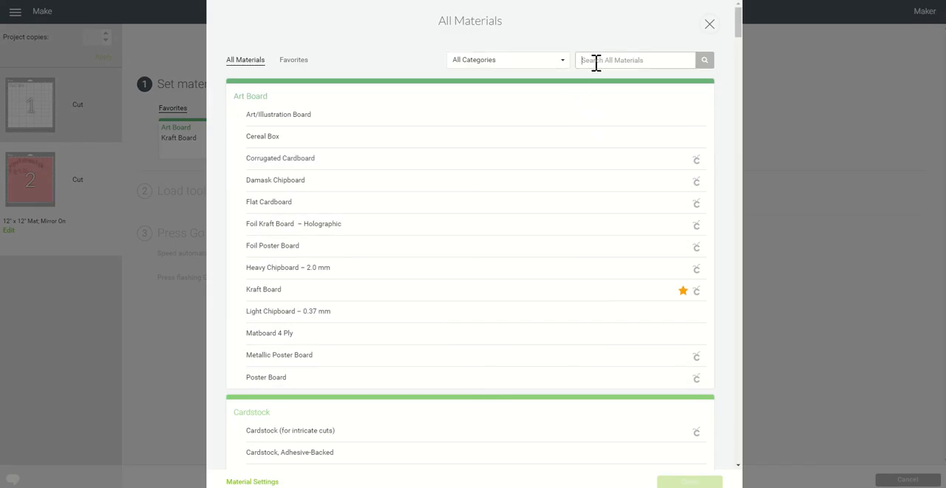
{"action": "type", "text": "vinyl"}
{"action": "left_click", "coordinate": [708, 61]}
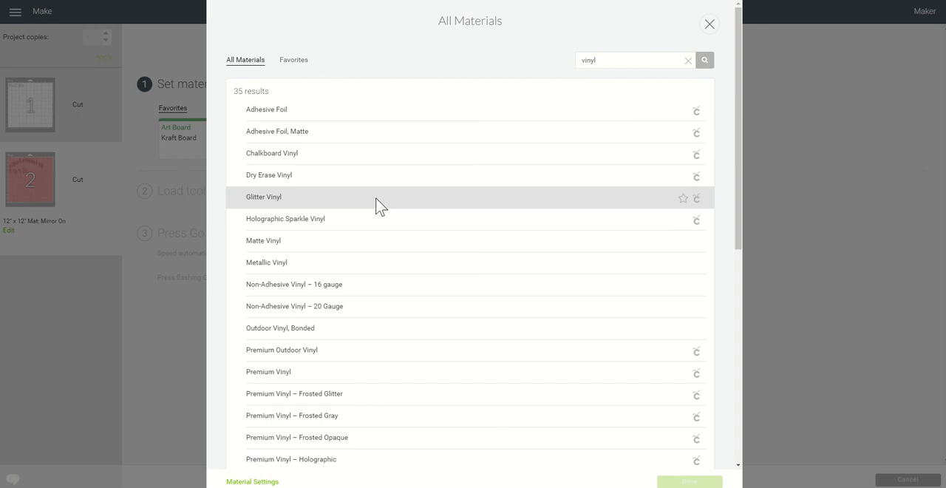
{"action": "scroll", "coordinate": [375, 198], "scroll_direction": "down", "scroll_amount": 5}
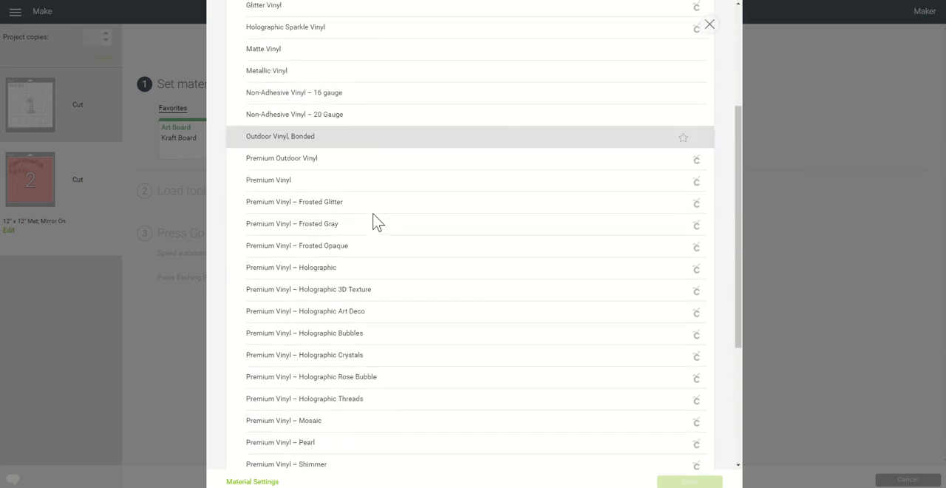
{"action": "scroll", "coordinate": [378, 220], "scroll_direction": "down", "scroll_amount": 2}
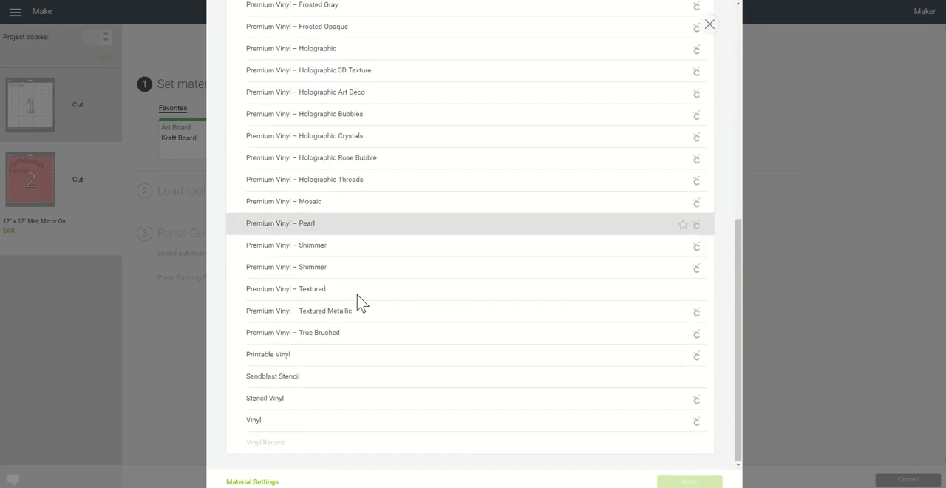
{"action": "left_click", "coordinate": [298, 427]}
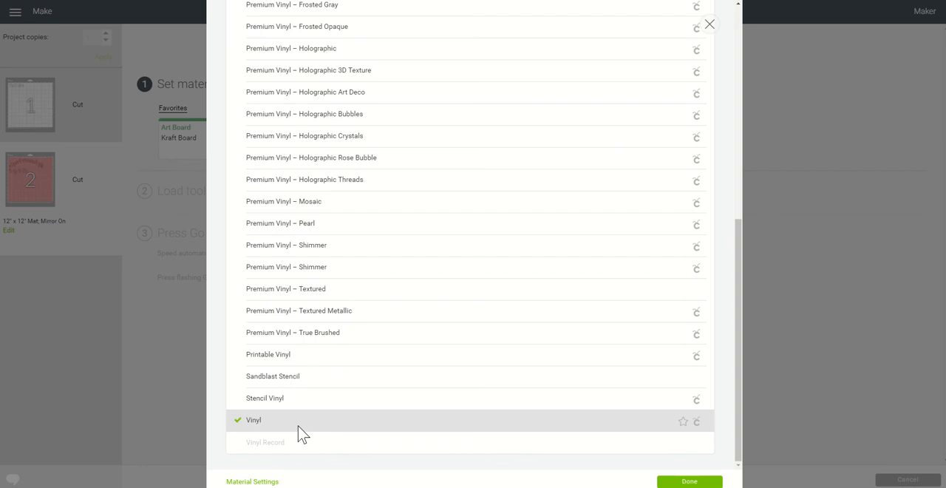
{"action": "left_click", "coordinate": [701, 481]}
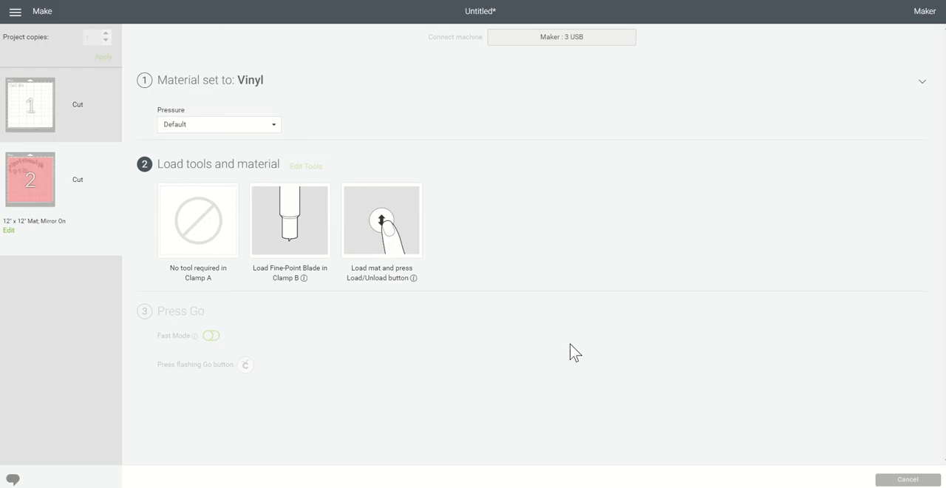